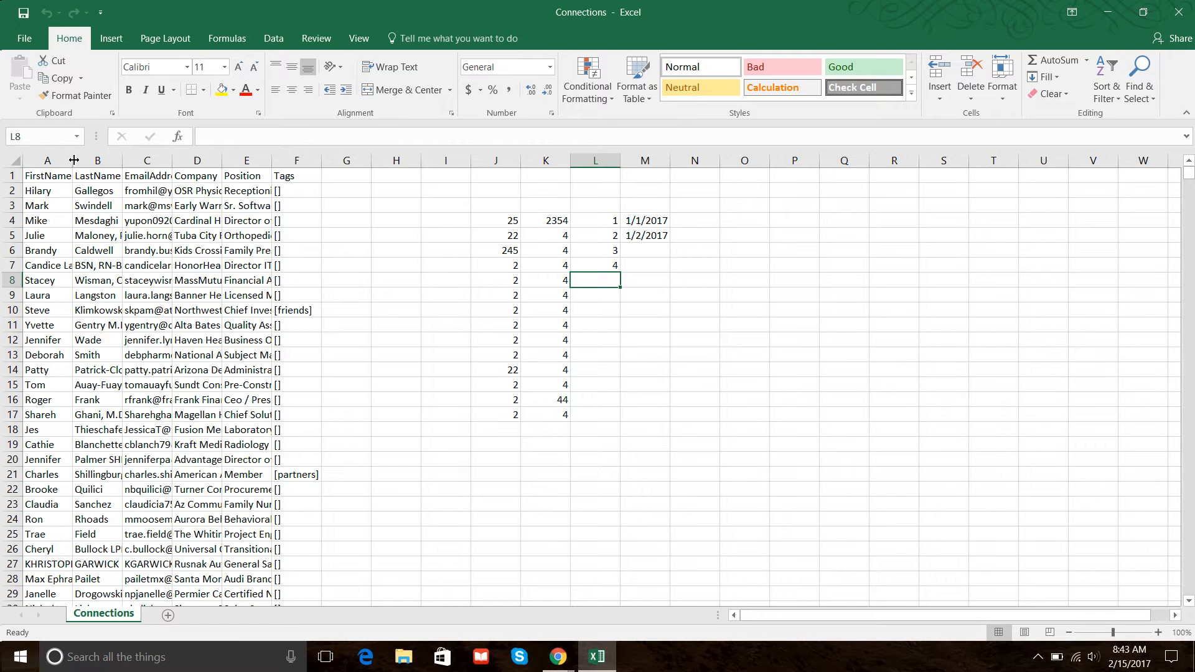
Set the width of columns A through F to 25.
{"action": "left_click_drag", "start_coordinate": [73, 161], "coordinate": [326, 160]}
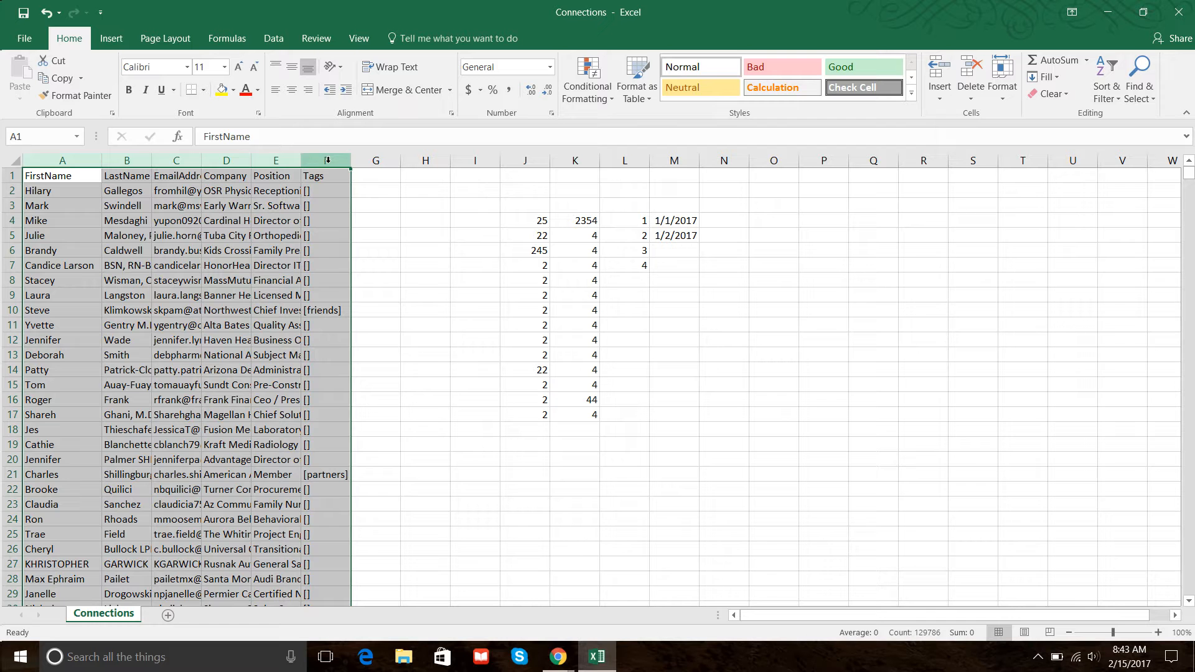
{"action": "right_click", "coordinate": [327, 160]}
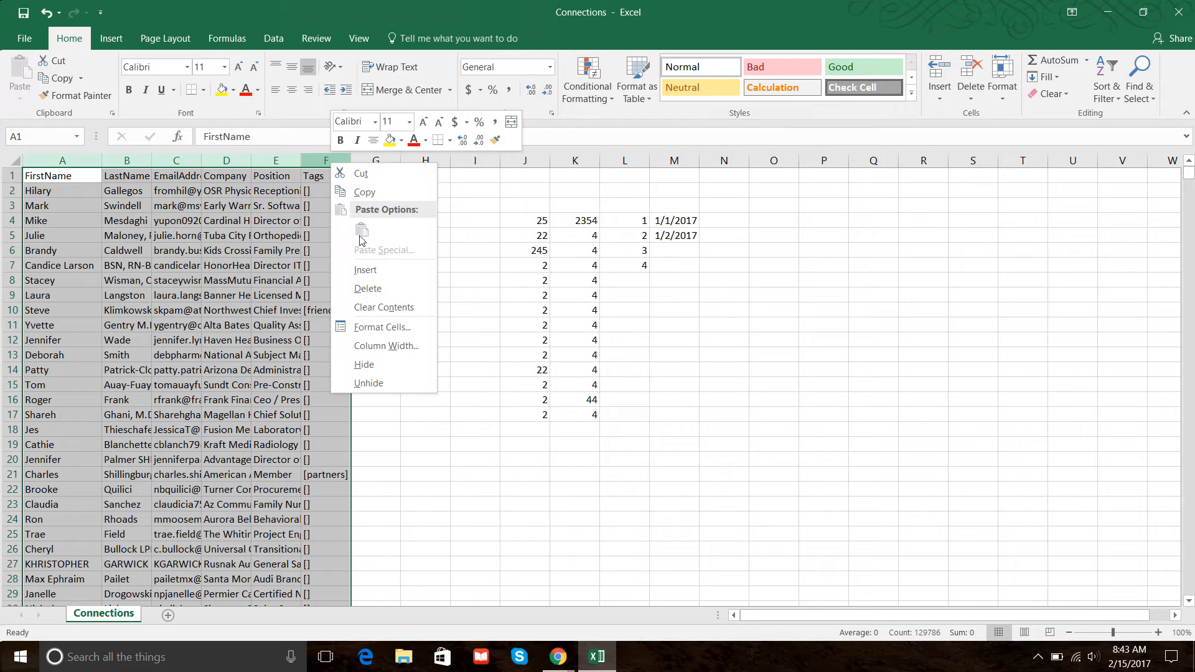
{"action": "left_click", "coordinate": [401, 345]}
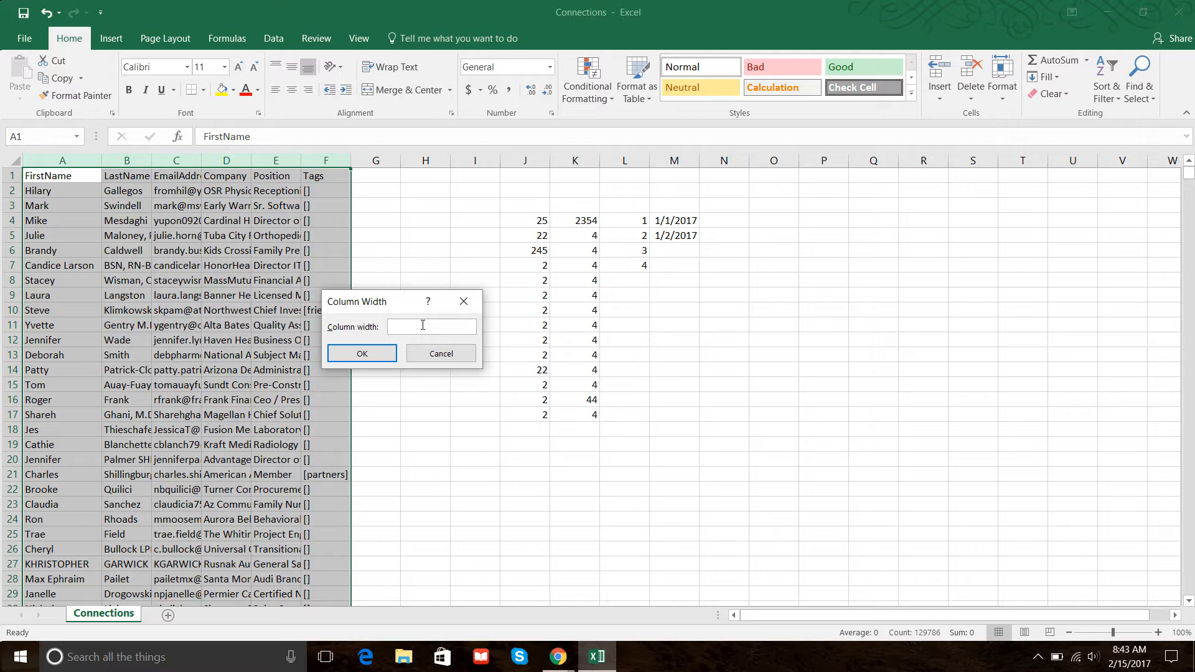
{"action": "type", "text": "25"}
{"action": "key", "text": "Return"}
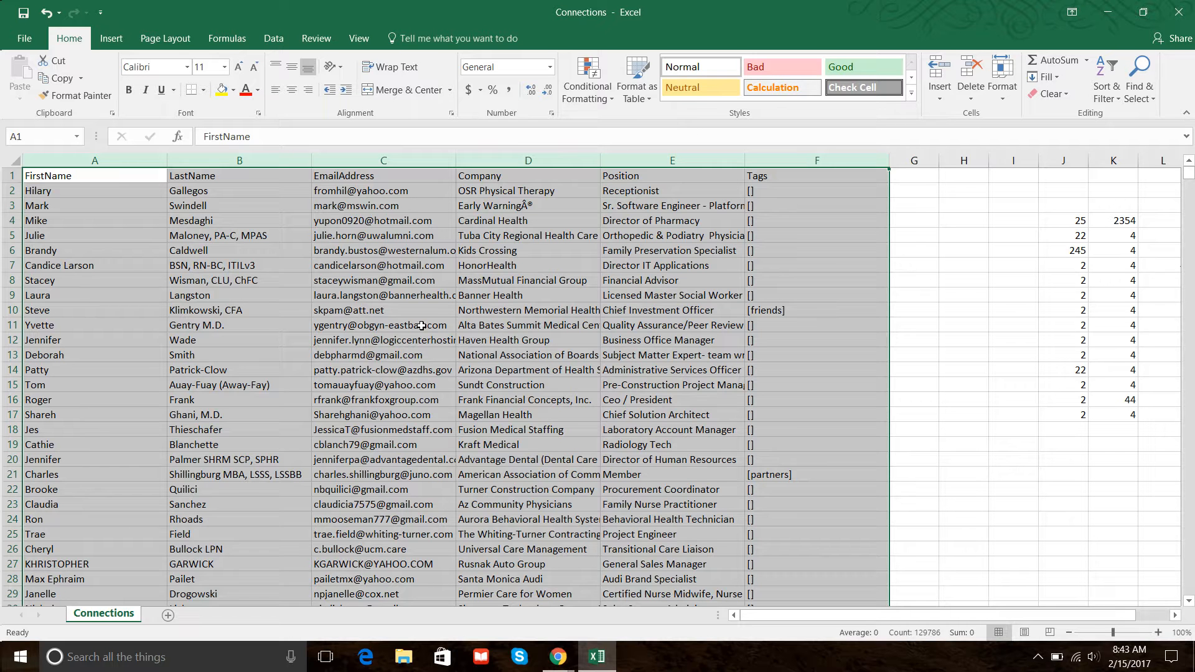
Set the height of rows 1 through 6 to 20.
{"action": "left_click", "coordinate": [218, 375]}
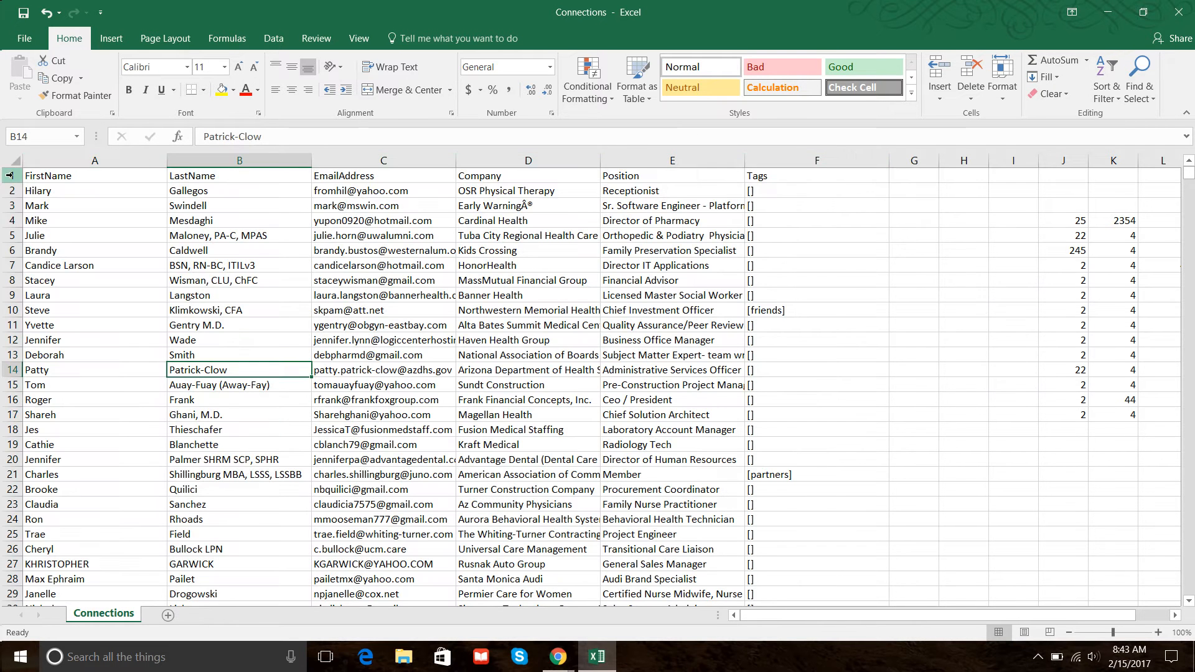
{"action": "left_click_drag", "start_coordinate": [10, 175], "coordinate": [10, 251]}
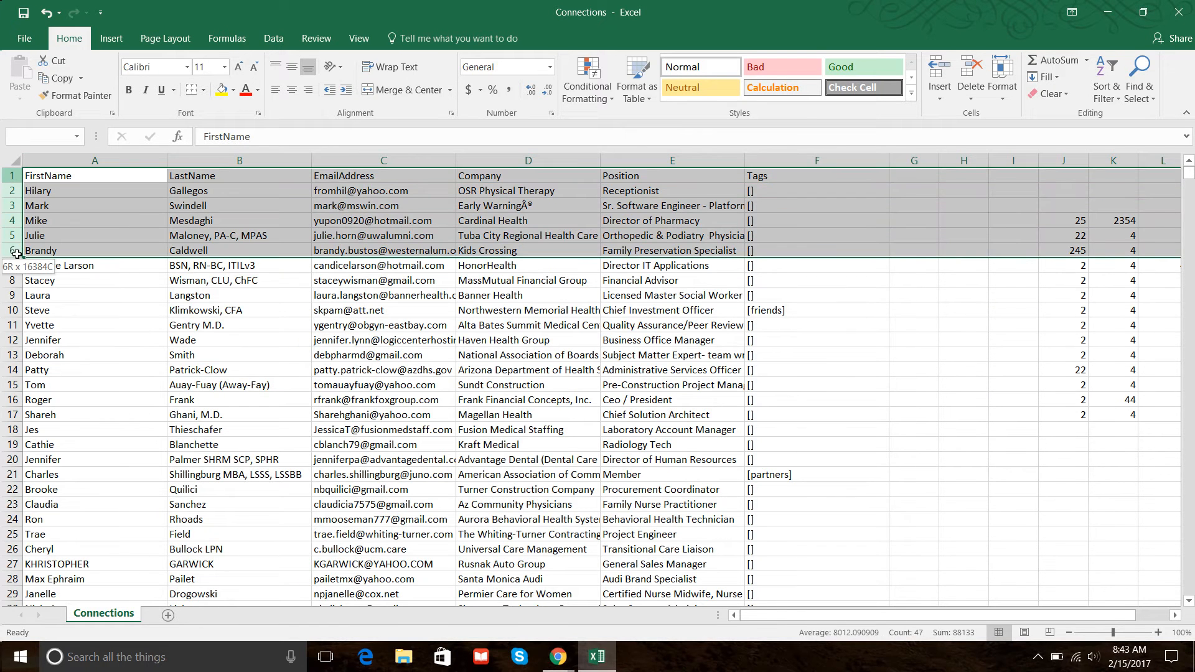
{"action": "right_click", "coordinate": [8, 220]}
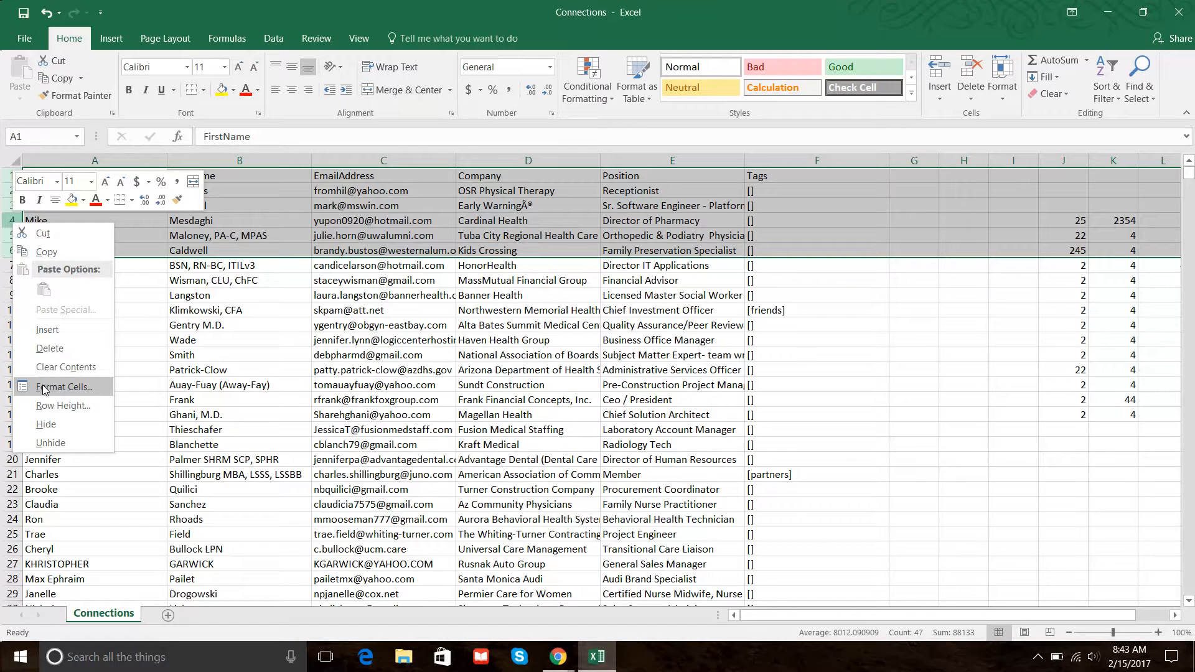
{"action": "left_click", "coordinate": [65, 405]}
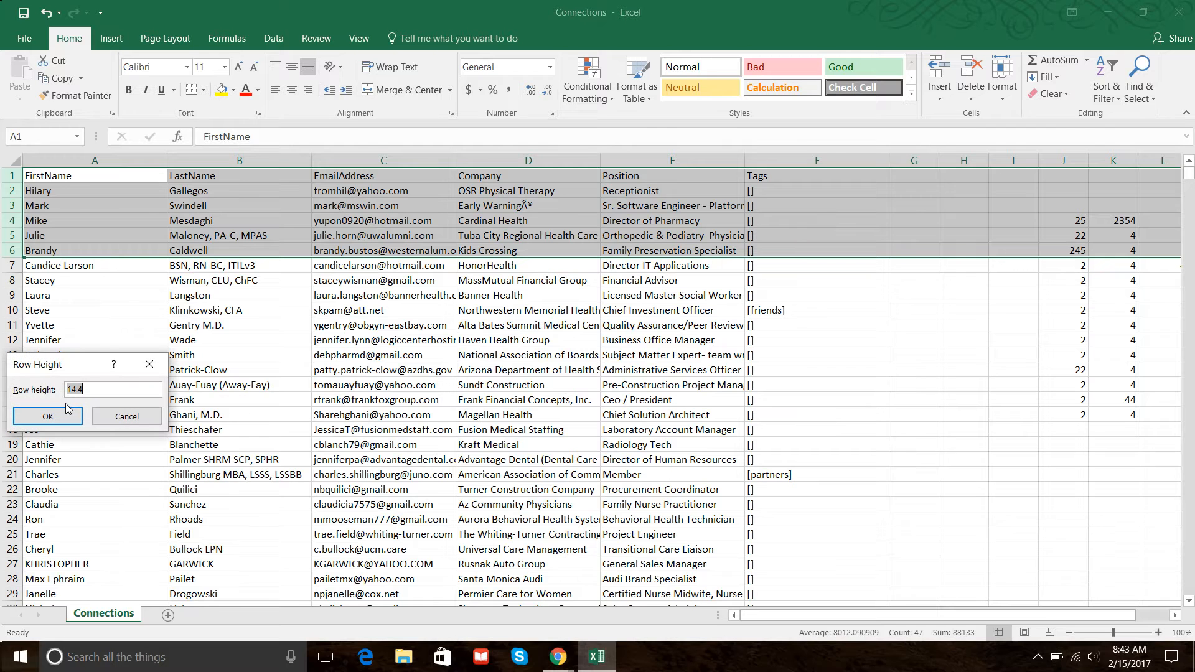
{"action": "type", "text": "20"}
{"action": "key", "text": "Return"}
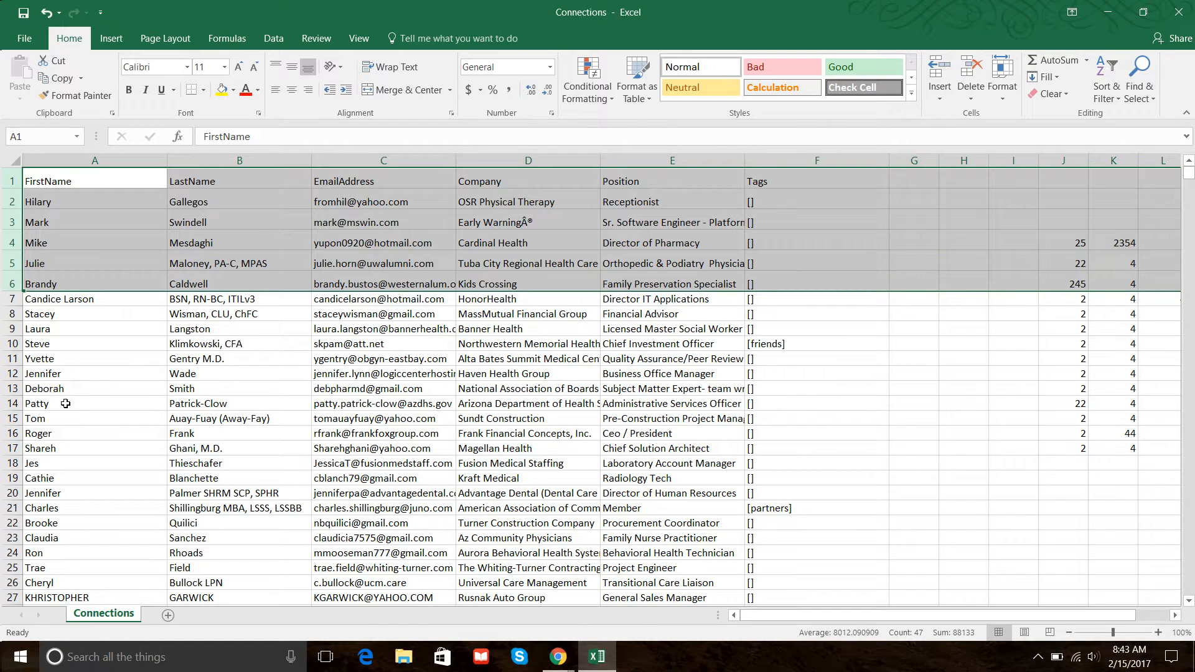
Turn on filters for the header row.
{"action": "left_click", "coordinate": [619, 406]}
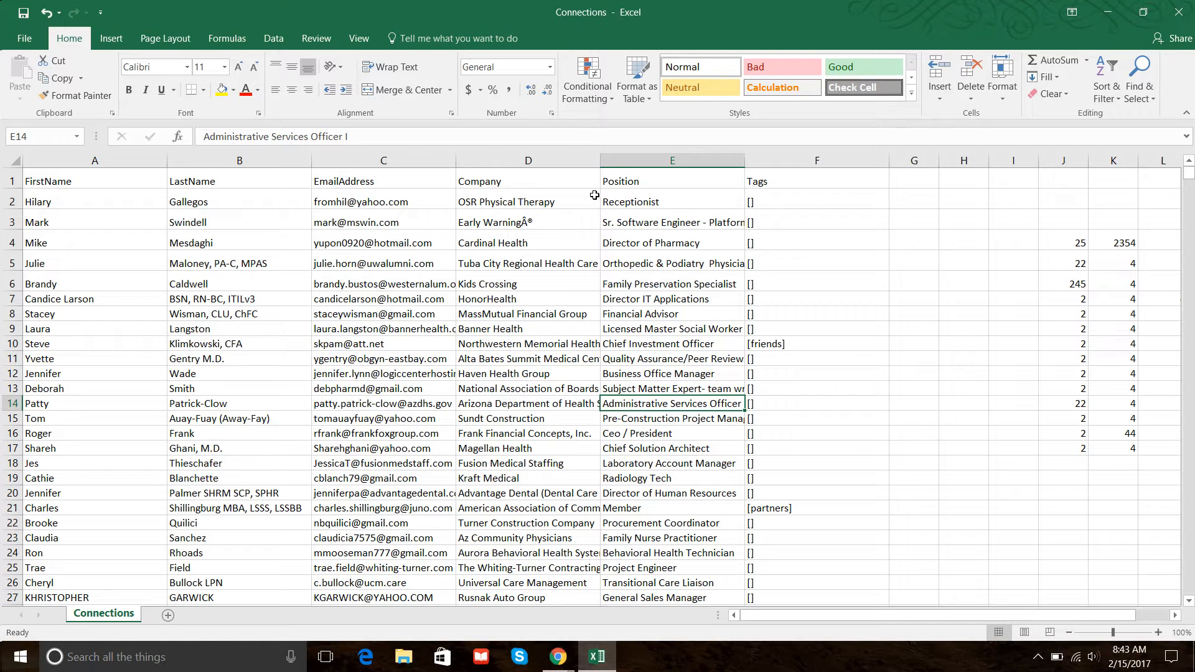
{"action": "left_click", "coordinate": [15, 181]}
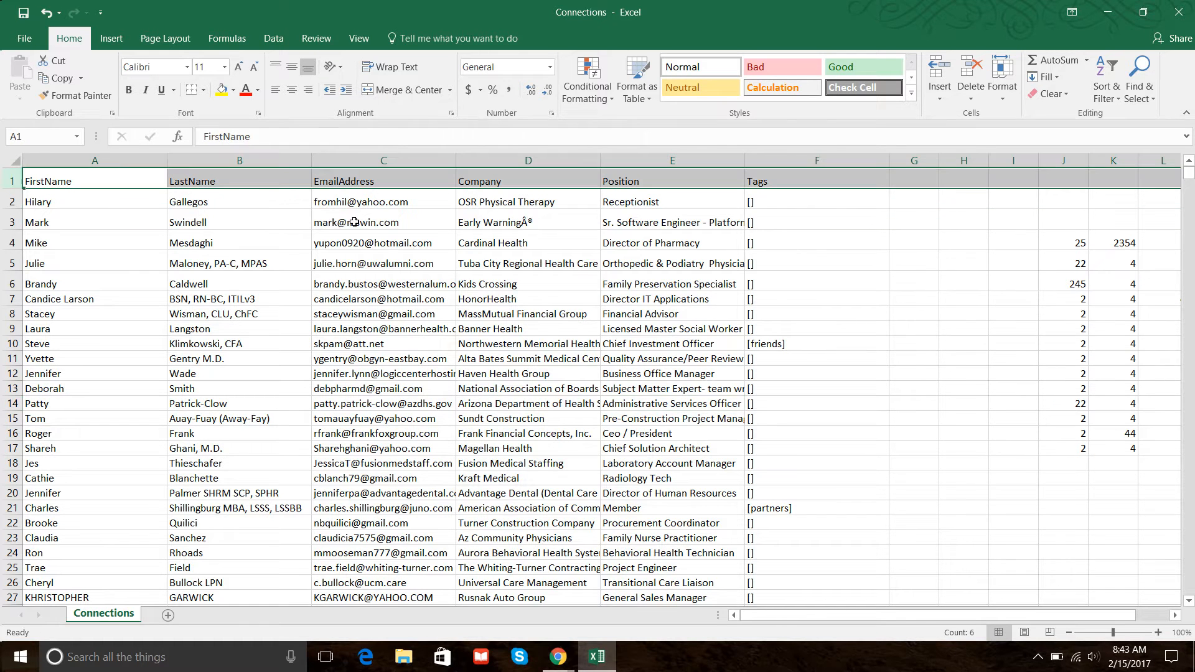
{"action": "left_click", "coordinate": [269, 43]}
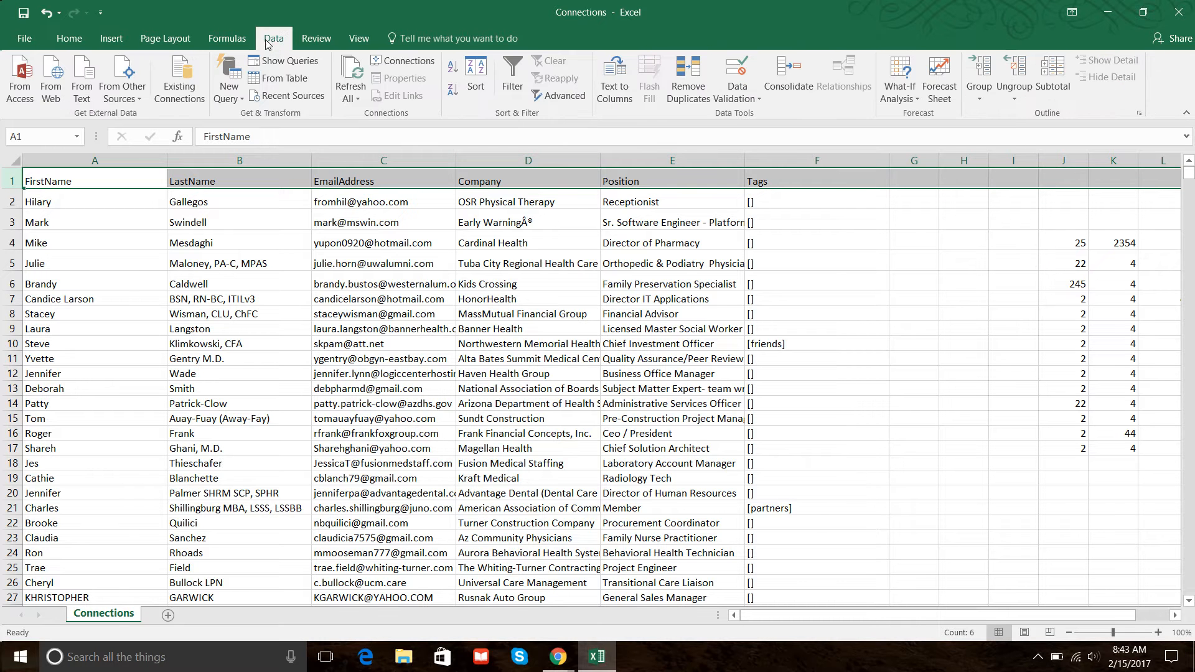
{"action": "left_click", "coordinate": [513, 69]}
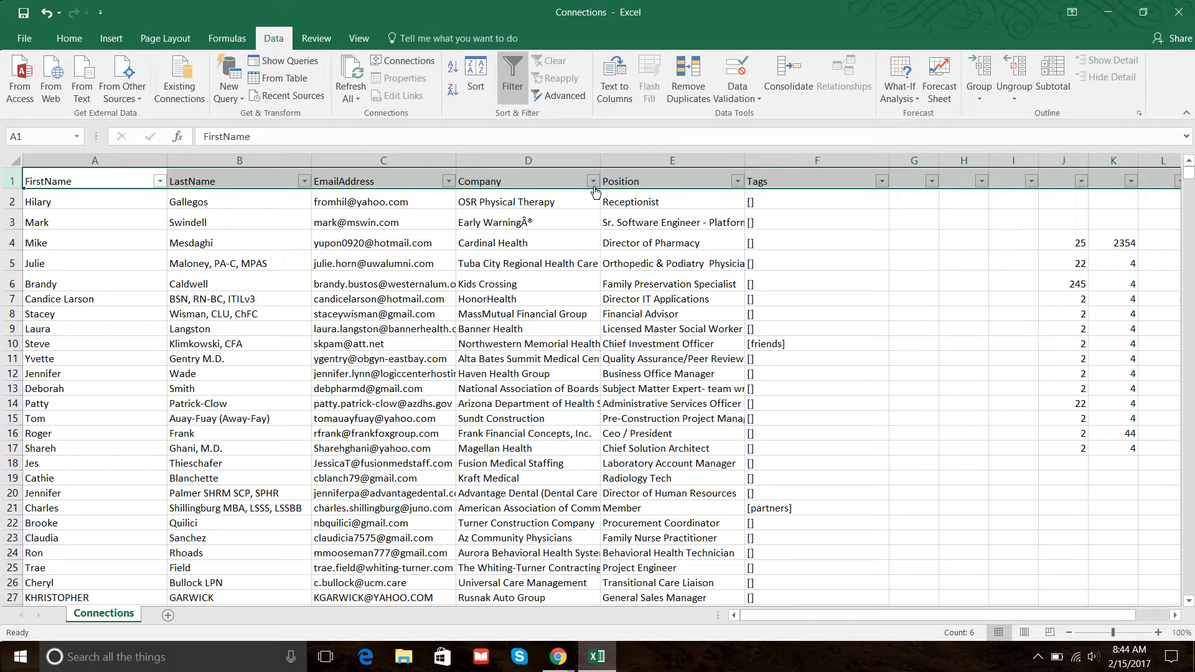
Filter the Position column to show only Service Director.
{"action": "left_click", "coordinate": [629, 179]}
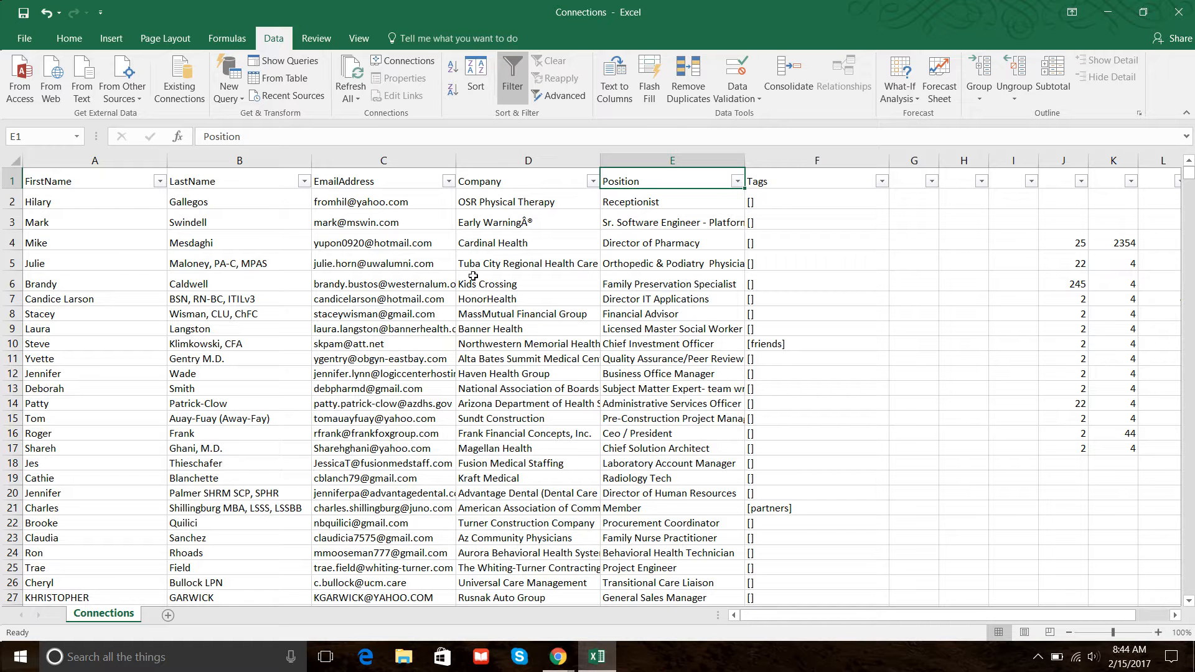
{"action": "left_click", "coordinate": [737, 181]}
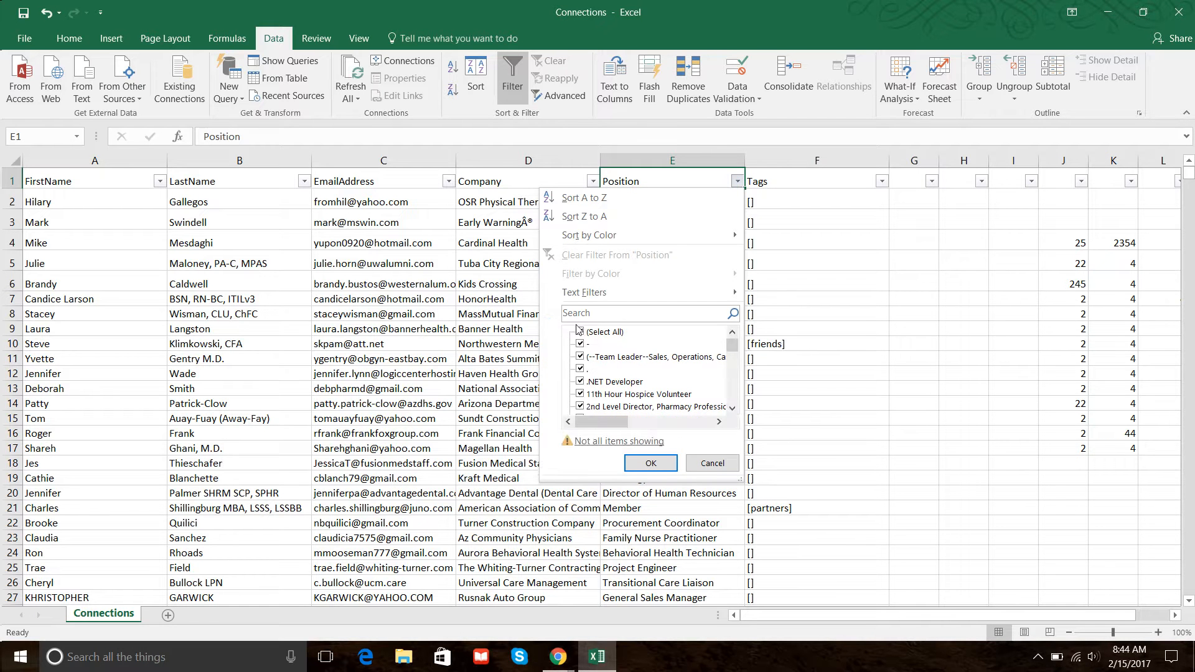
{"action": "left_click", "coordinate": [579, 332]}
{"action": "scroll", "coordinate": [631, 397], "scroll_direction": "down", "scroll_amount": 3}
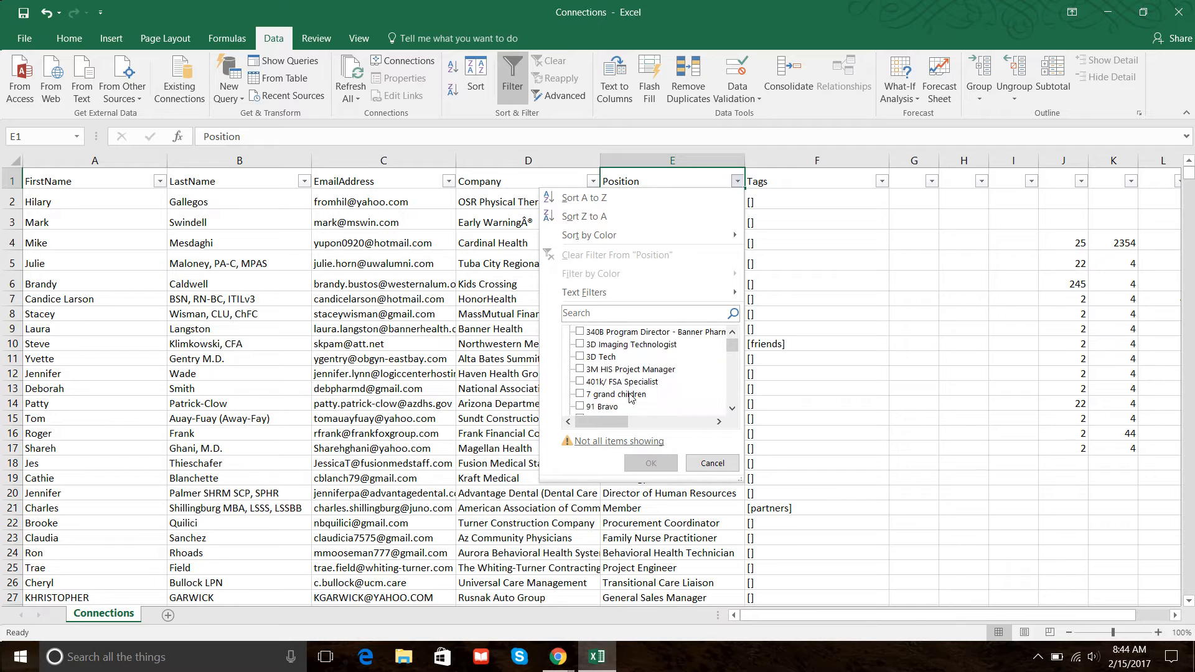
{"action": "scroll", "coordinate": [631, 397], "scroll_direction": "down", "scroll_amount": 10}
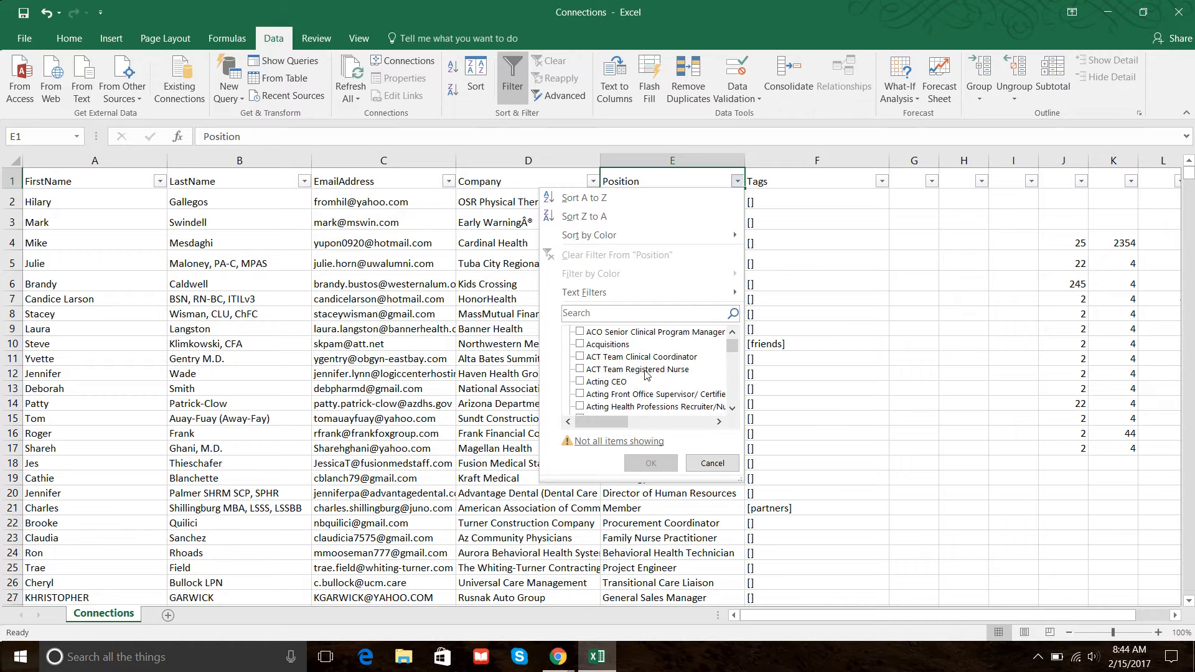
{"action": "scroll", "coordinate": [645, 373], "scroll_direction": "down", "scroll_amount": 8}
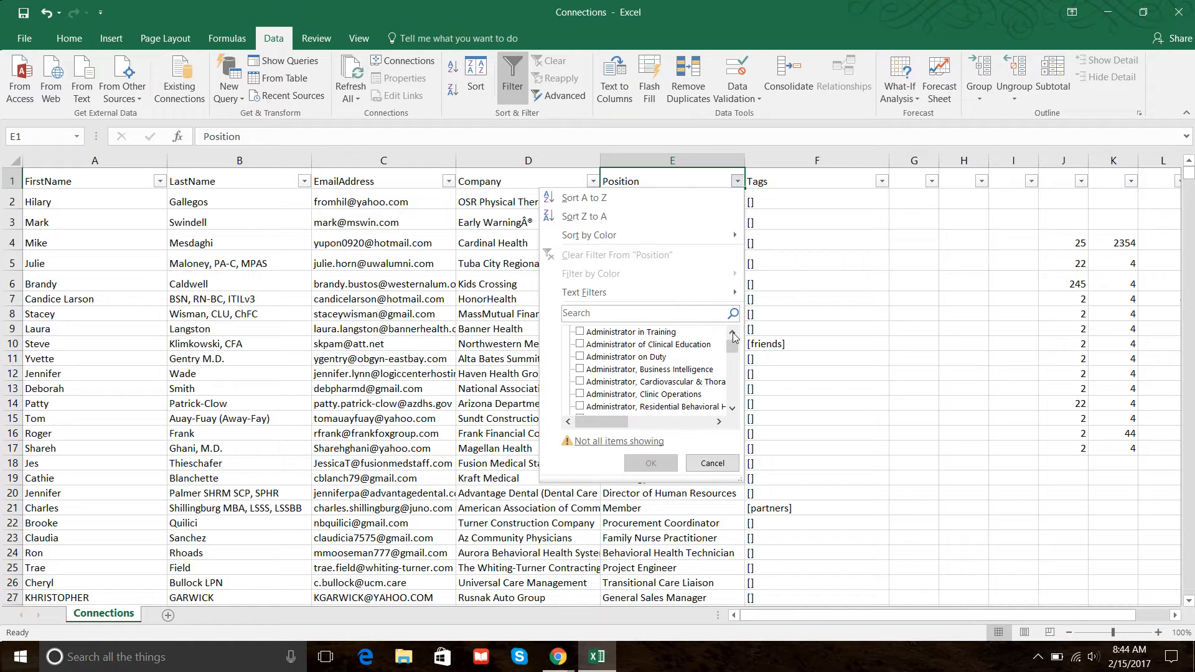
{"action": "left_click_drag", "start_coordinate": [733, 336], "coordinate": [670, 372]}
{"action": "scroll", "coordinate": [669, 372], "scroll_direction": "down", "scroll_amount": 10}
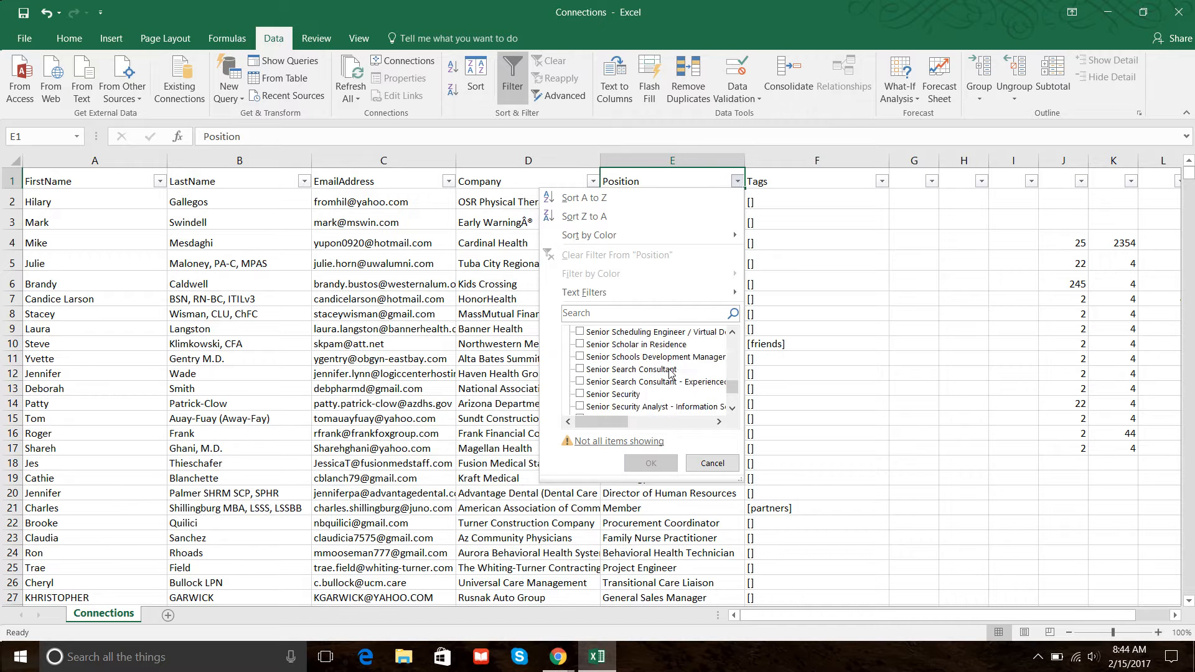
{"action": "scroll", "coordinate": [630, 355], "scroll_direction": "down", "scroll_amount": 5}
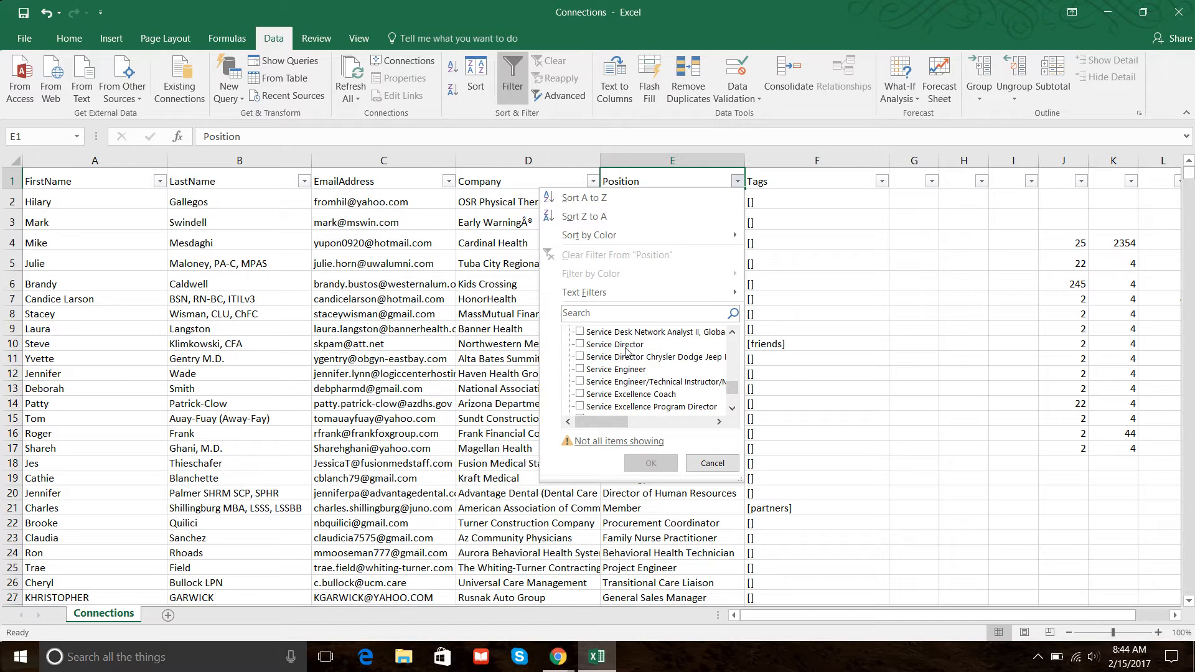
{"action": "left_click", "coordinate": [580, 345]}
{"action": "left_click", "coordinate": [639, 463]}
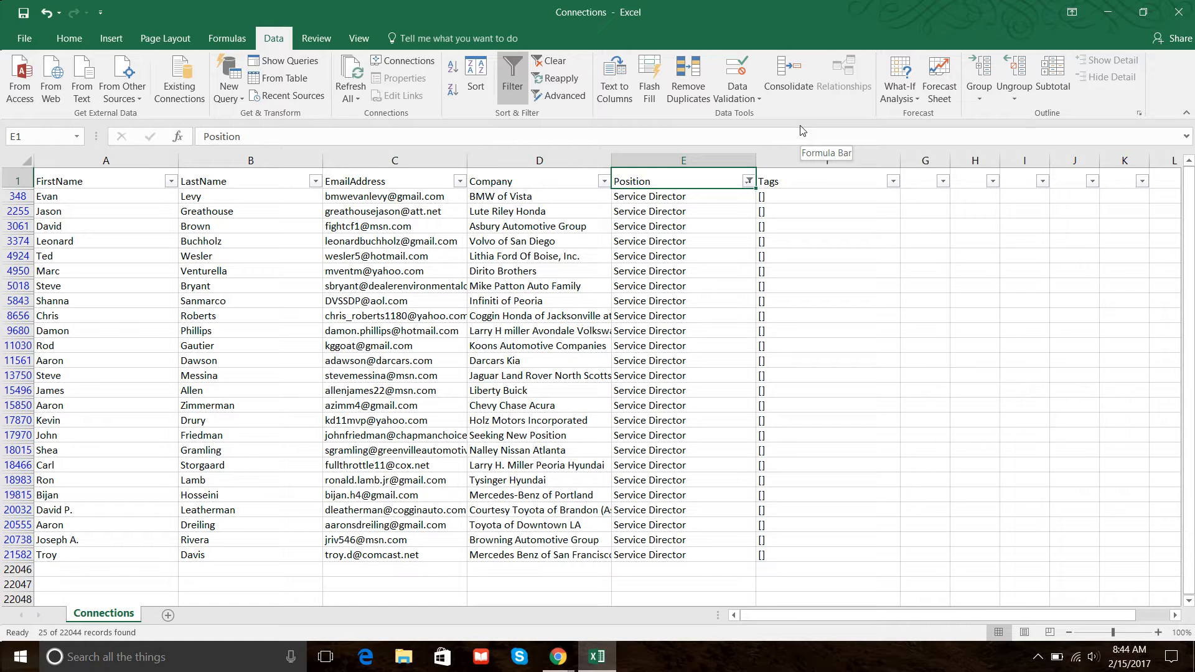
Undo the Position filter.
{"action": "left_click", "coordinate": [42, 18]}
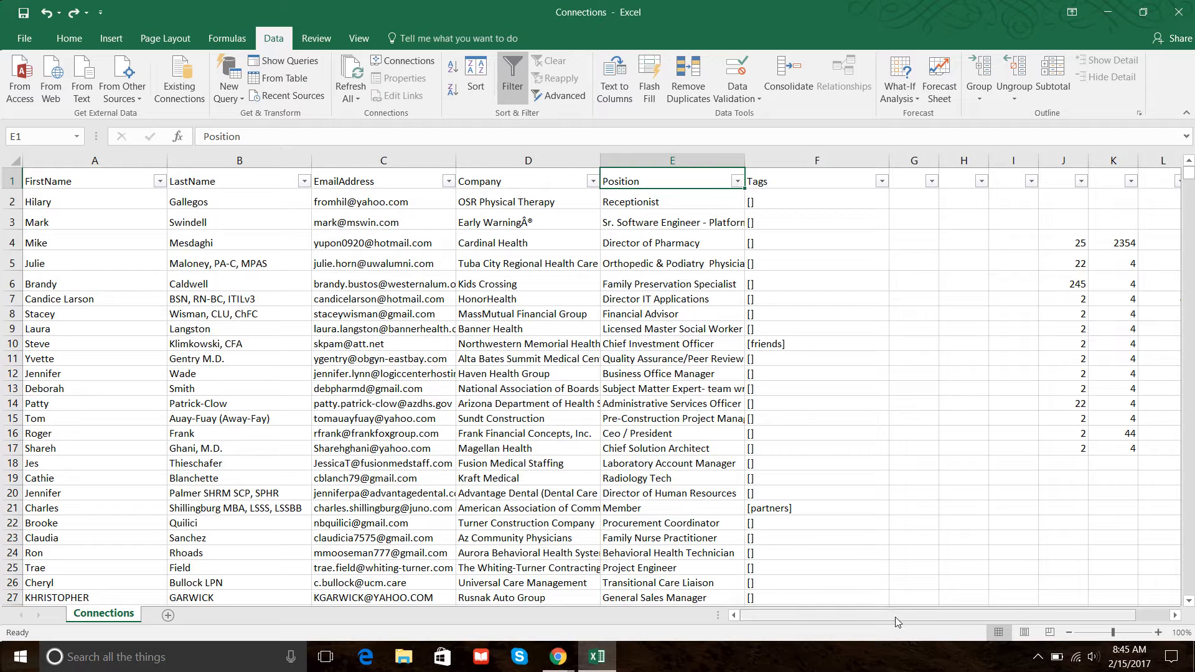
{"action": "left_click_drag", "start_coordinate": [896, 621], "coordinate": [931, 621]}
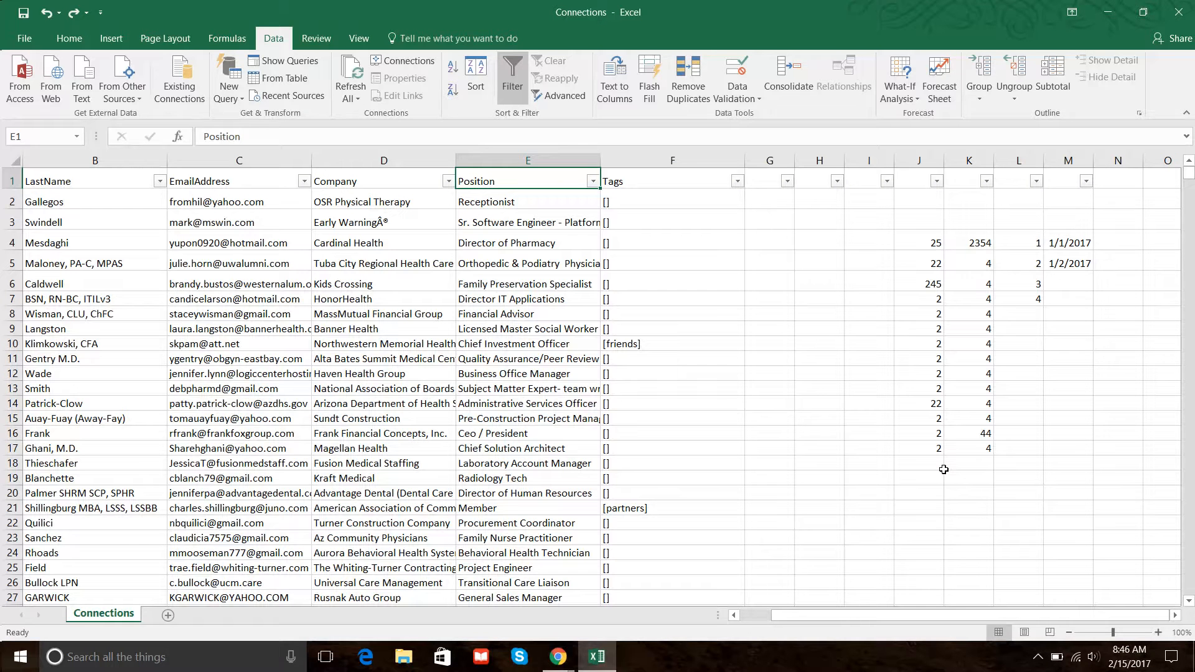
{"action": "left_click", "coordinate": [754, 258]}
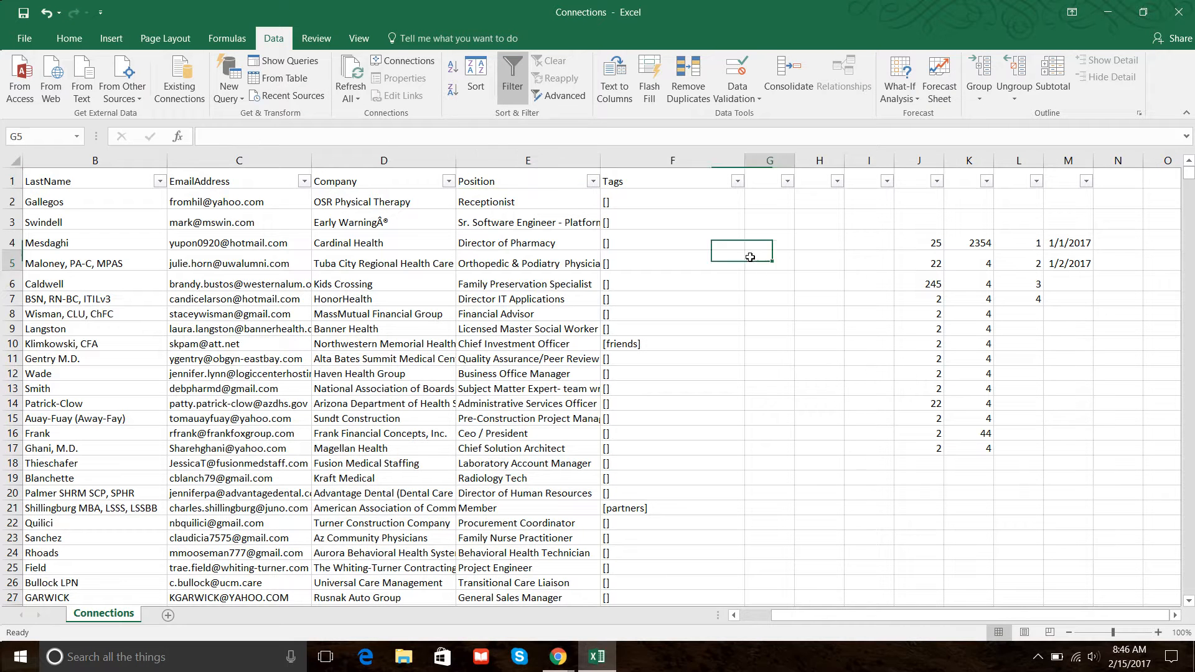
{"action": "left_click", "coordinate": [334, 137]}
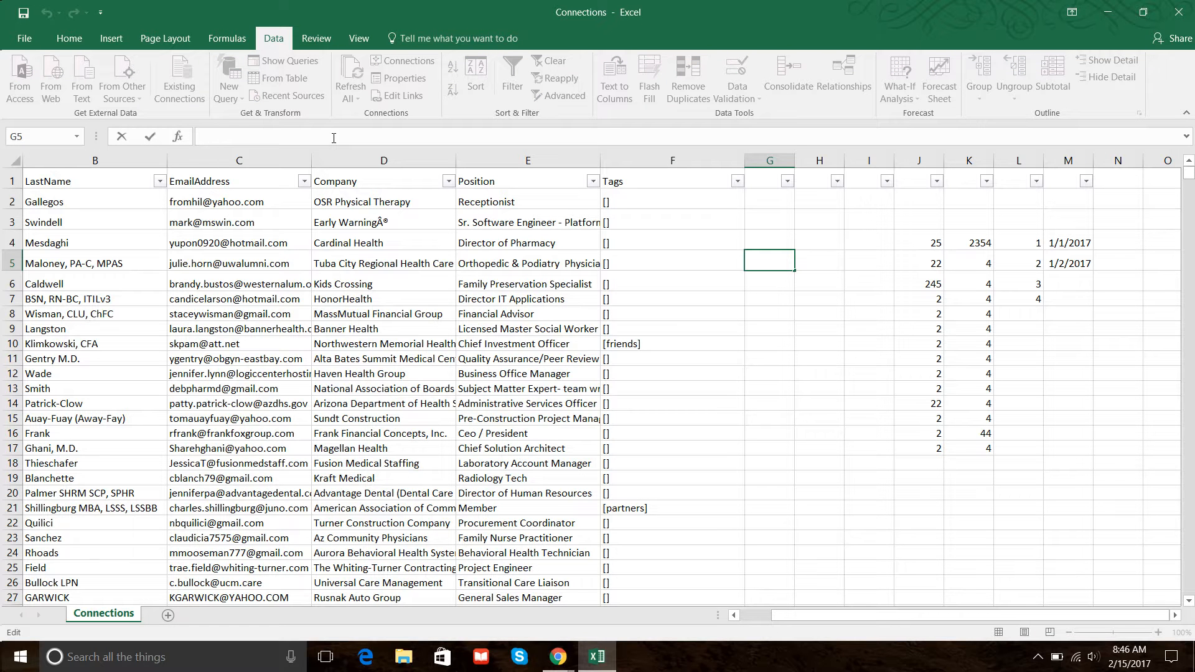
{"action": "type", "text": "filetype: .xls"}
{"action": "key", "text": "BackSpace"}
{"action": "key", "text": "BackSpace"}
{"action": "key", "text": "BackSpace"}
{"action": "key", "text": "BackSpace"}
{"action": "key", "text": "BackSpace"}
{"action": "key", "text": "BackSpace"}
{"action": "key", "text": "BackSpace"}
{"action": "key", "text": "BackSpace"}
{"action": "key", "text": "BackSpace"}
{"action": "key", "text": "BackSpace"}
{"action": "key", "text": "BackSpace"}
{"action": "key", "text": "BackSpace"}
{"action": "key", "text": "BackSpace"}
{"action": "key", "text": "BackSpace"}
{"action": "key", "text": "BackSpace"}
{"action": "left_click", "coordinate": [829, 326]}
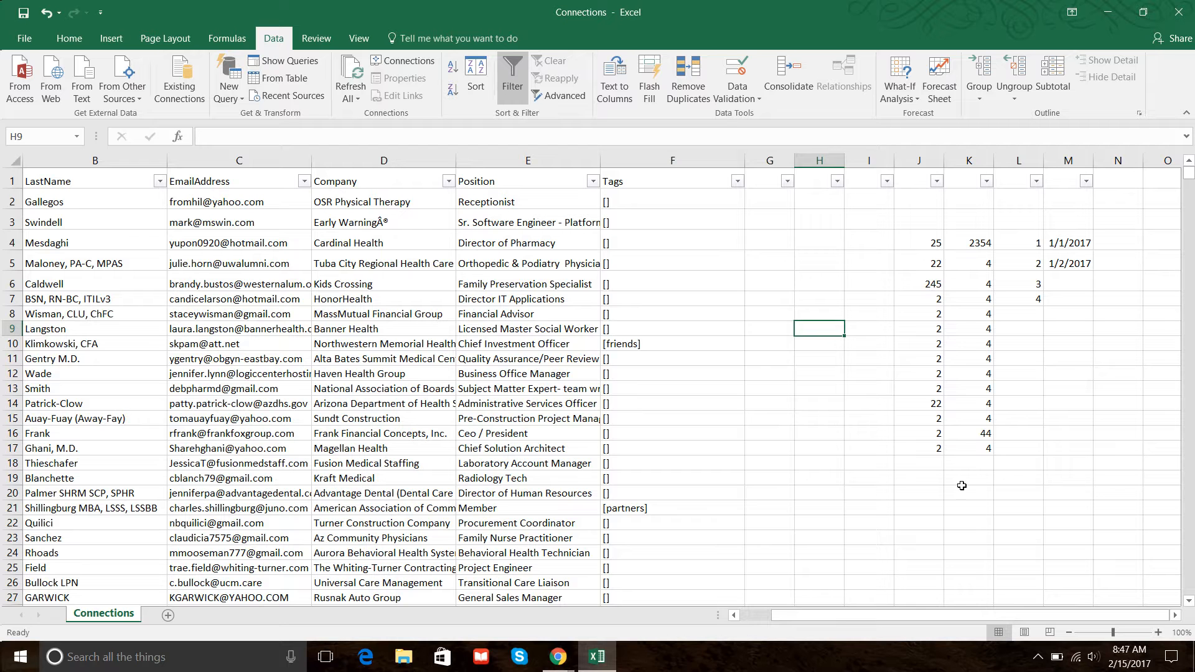
Enter a SUM formula adding 2+2+2 in cell J19, accepting the suggested correction.
{"action": "left_click", "coordinate": [916, 481]}
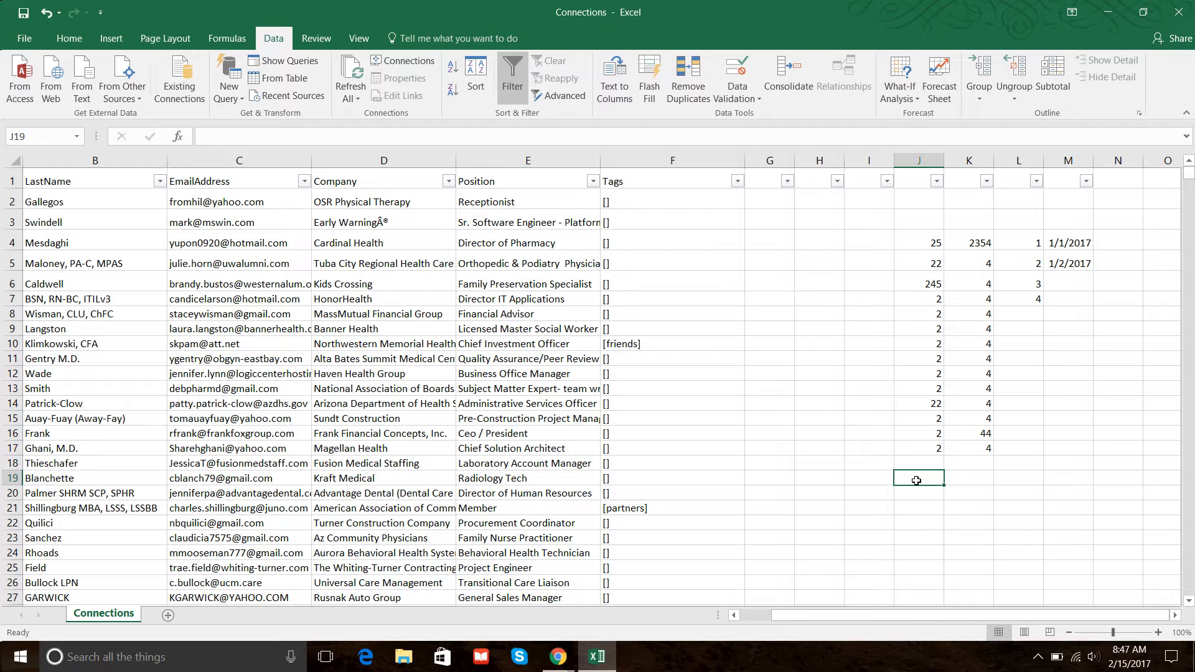
{"action": "type", "text": "=sum("}
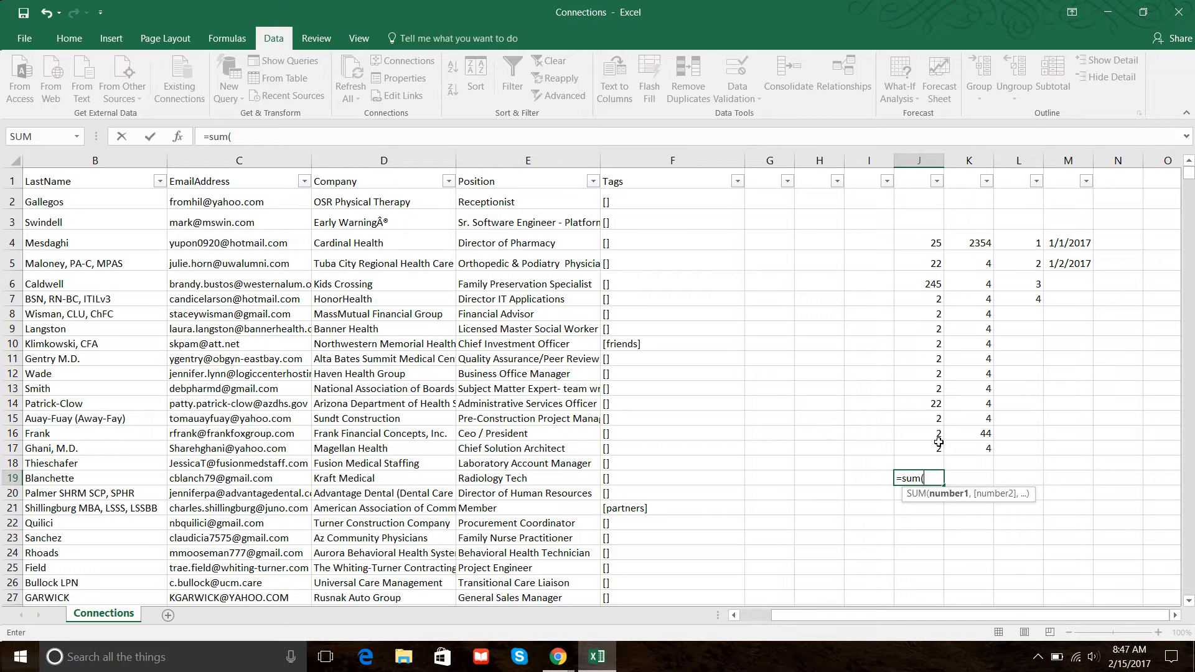
{"action": "type", "text": "2+2+2^"}
{"action": "key", "text": "Return"}
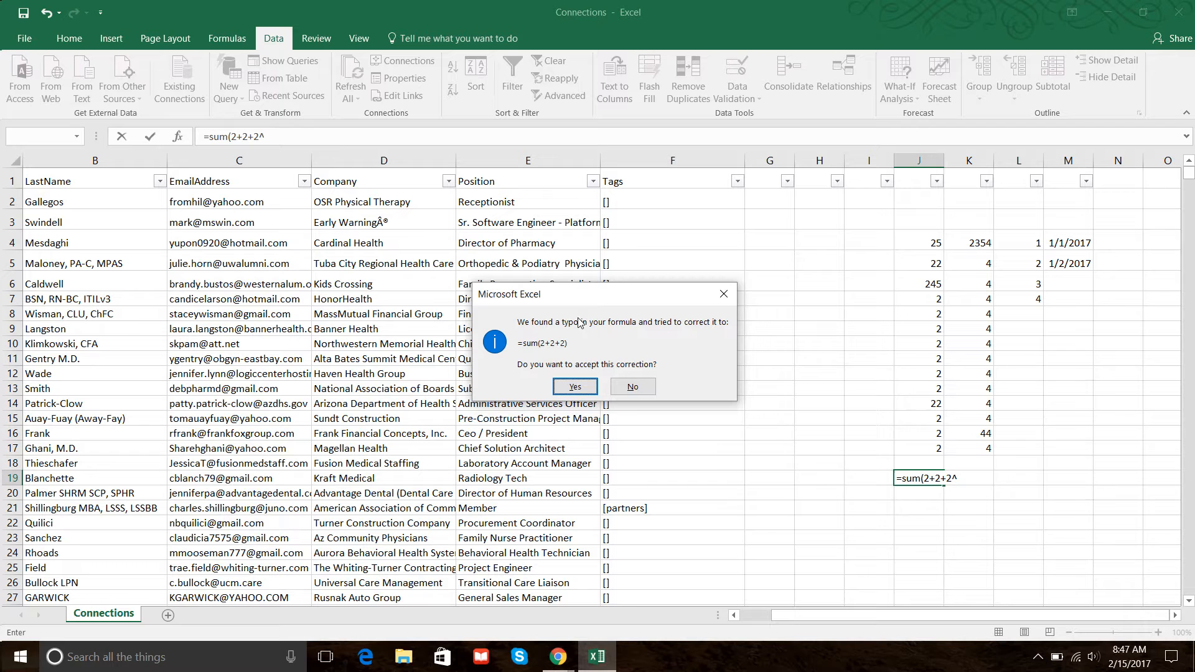
{"action": "left_click", "coordinate": [567, 384]}
Change the formula in J19 to sum the range J4:J17.
{"action": "left_click", "coordinate": [919, 480]}
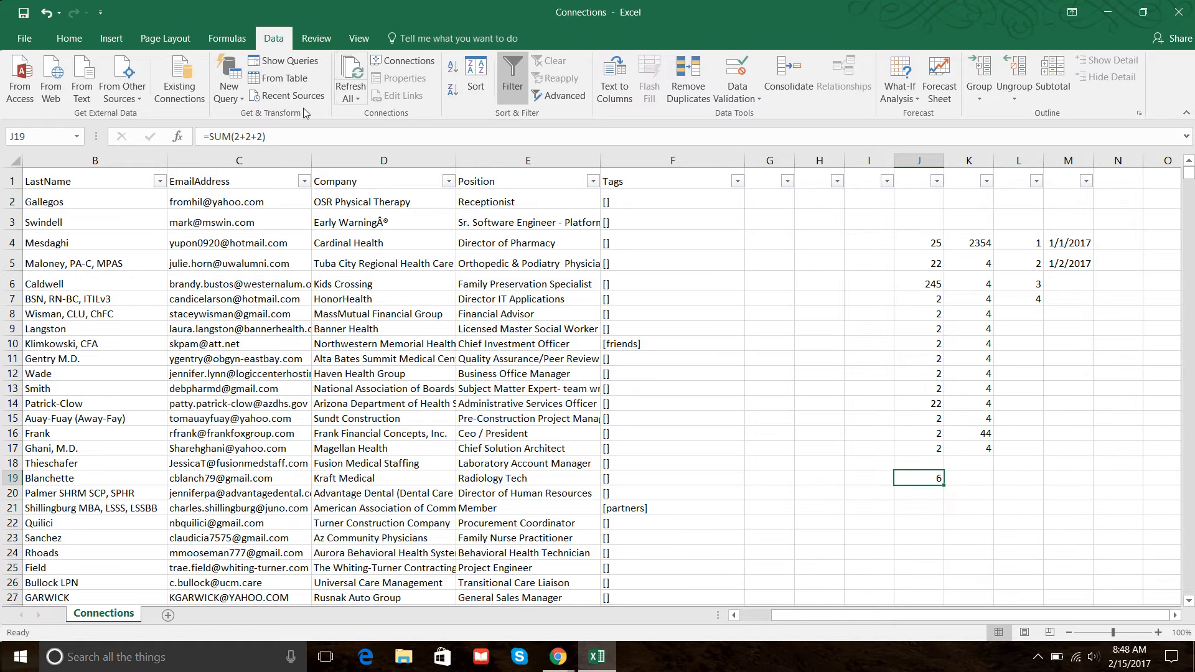
{"action": "left_click", "coordinate": [261, 137]}
{"action": "key", "text": "Return"}
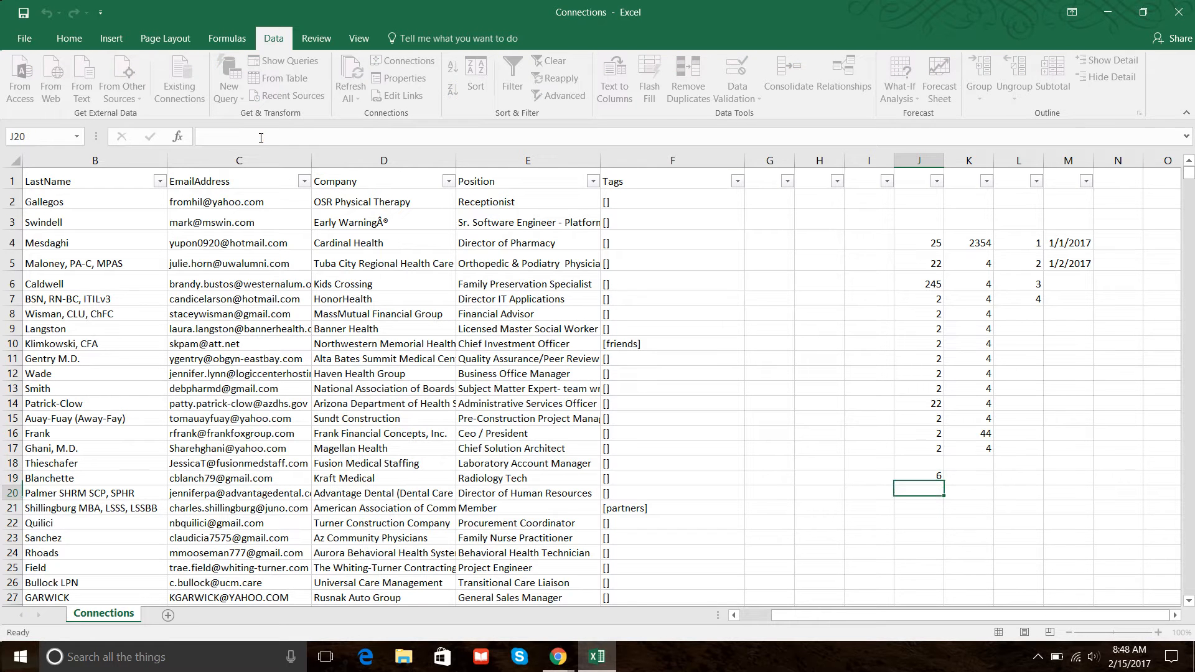
{"action": "left_click", "coordinate": [918, 477]}
{"action": "left_click_drag", "start_coordinate": [261, 138], "coordinate": [238, 138]}
{"action": "key", "text": "BackSpace"}
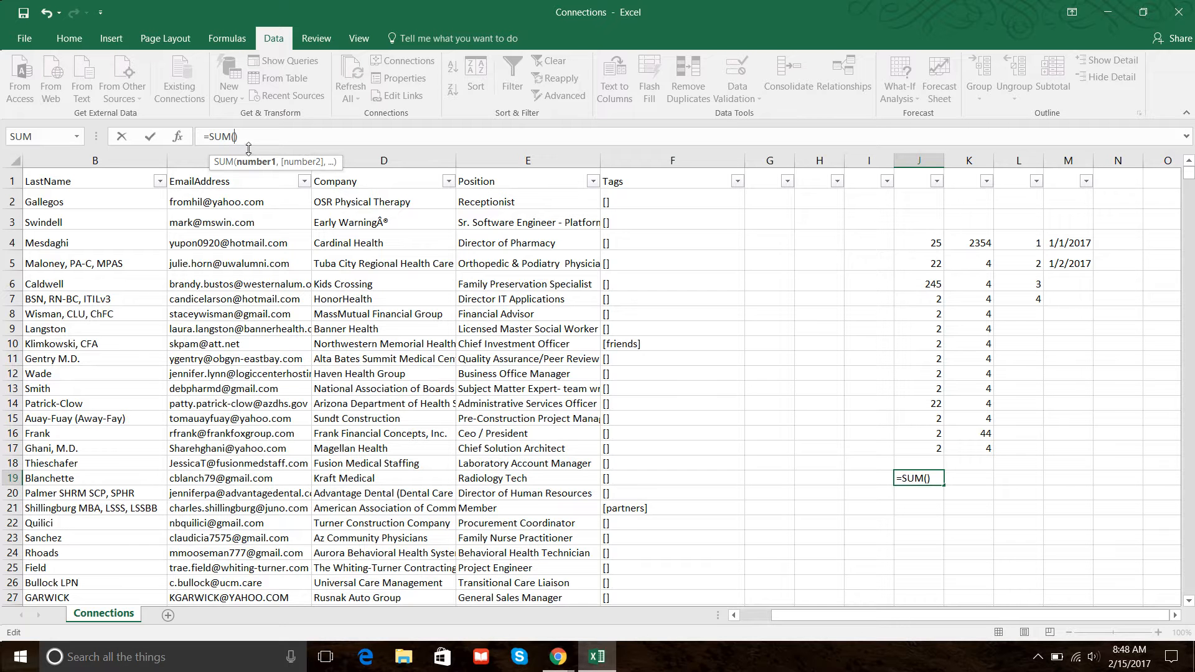
{"action": "left_click_drag", "start_coordinate": [930, 241], "coordinate": [934, 449]}
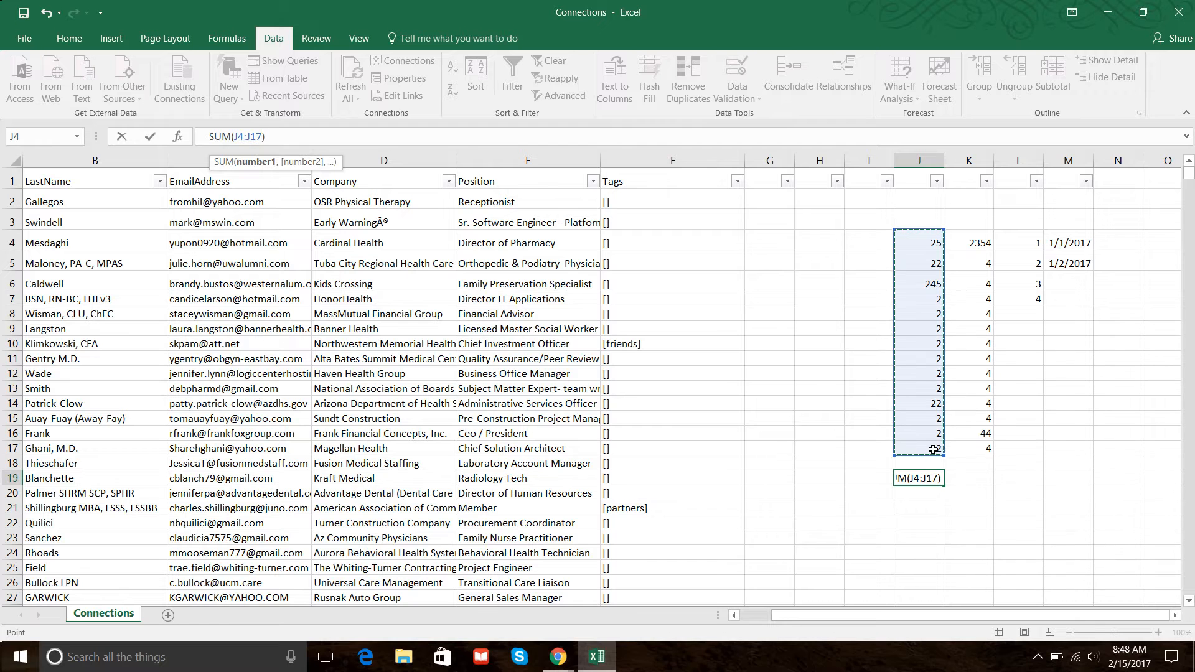
{"action": "key", "text": "Return"}
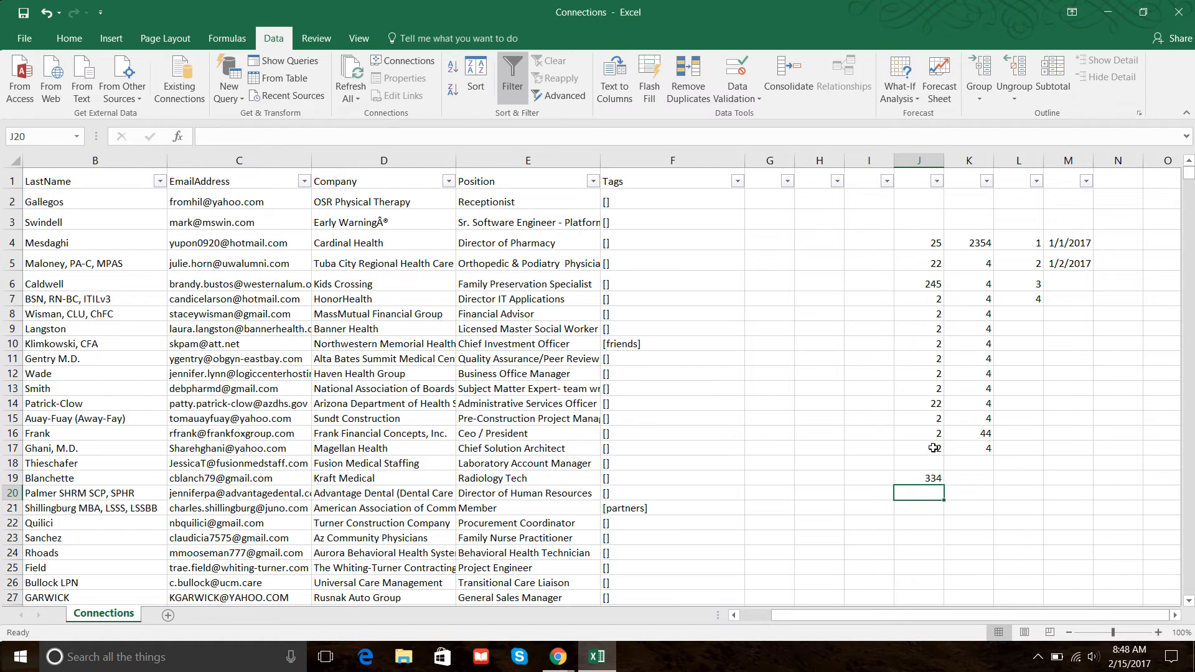
{"action": "left_click", "coordinate": [937, 477]}
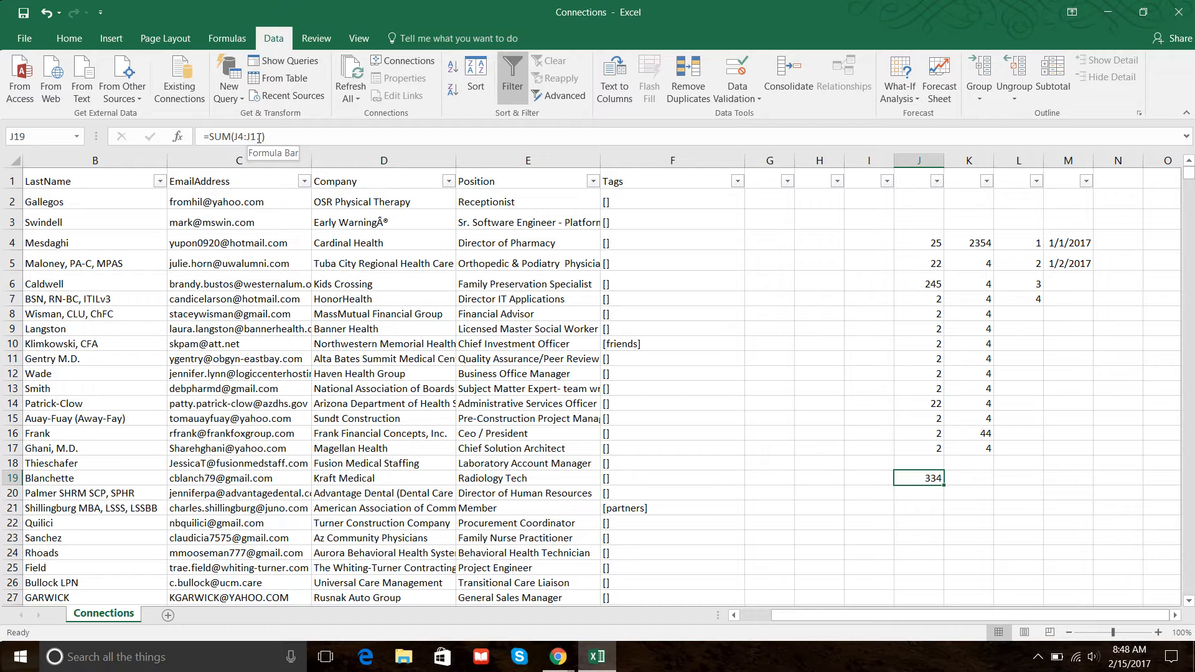
Change the SUM formula in J19 to add the range J4:L17.
{"action": "left_click", "coordinate": [919, 242]}
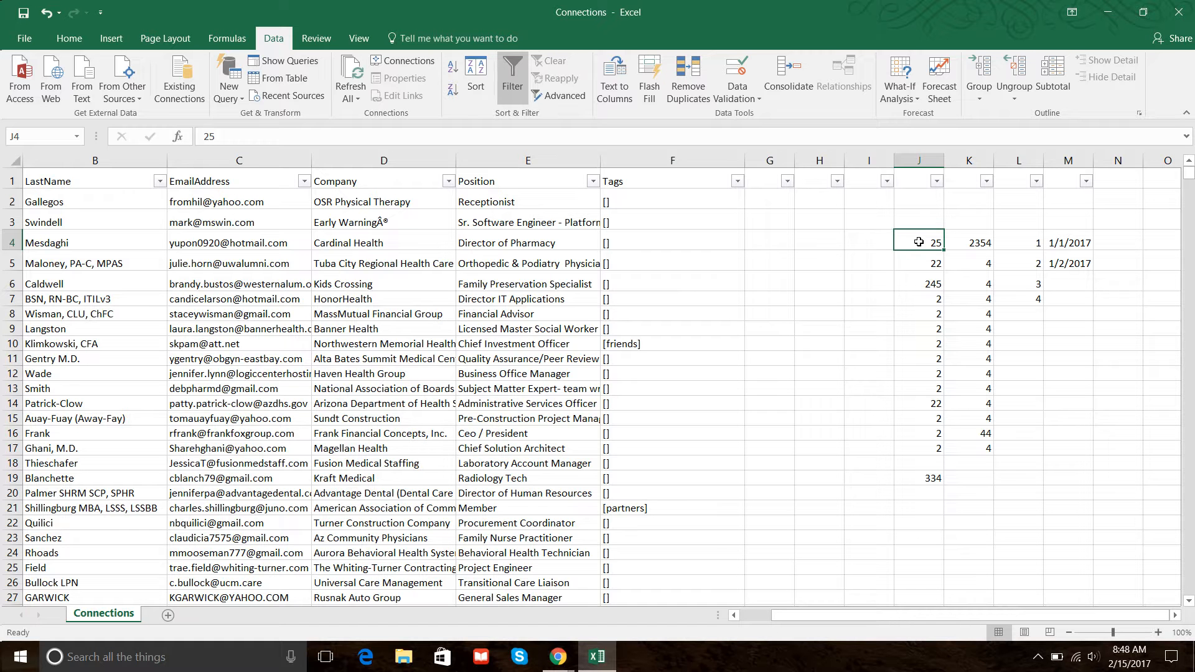
{"action": "left_click", "coordinate": [931, 448]}
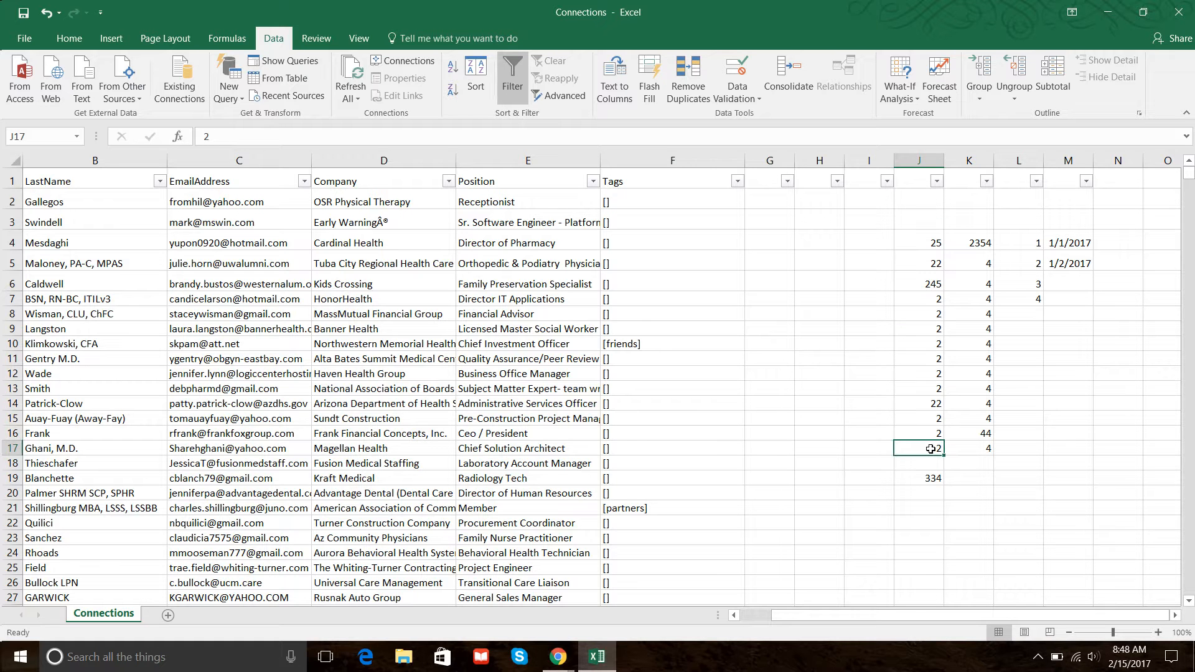
{"action": "left_click", "coordinate": [938, 481]}
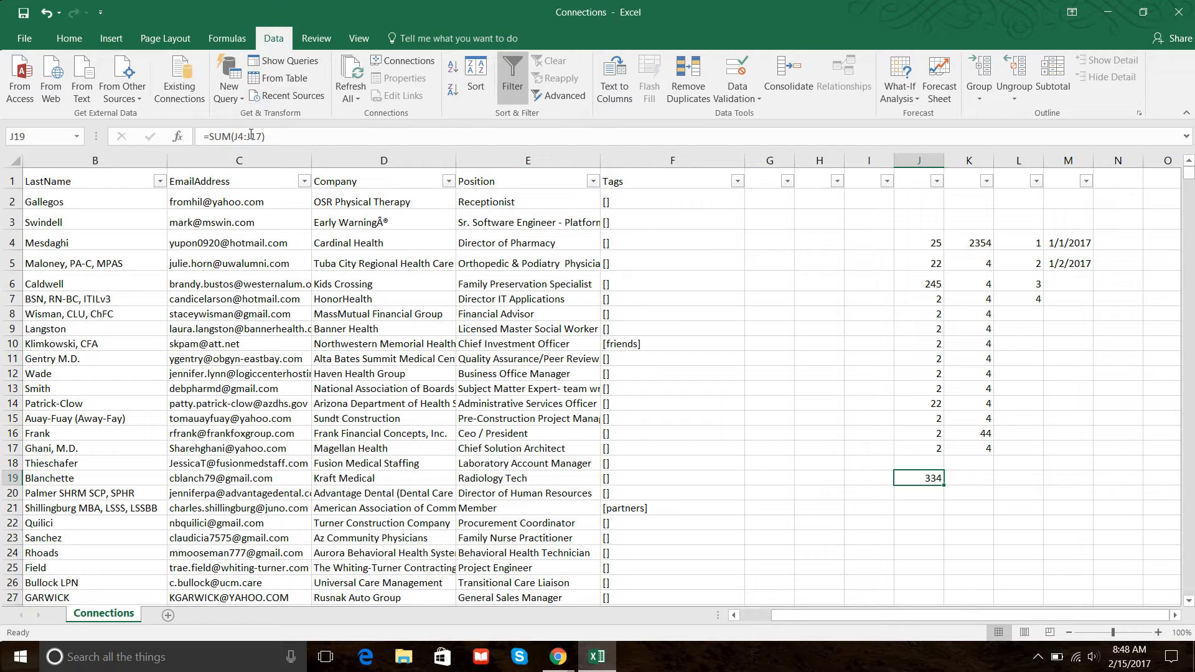
{"action": "left_click_drag", "start_coordinate": [262, 135], "coordinate": [237, 136]}
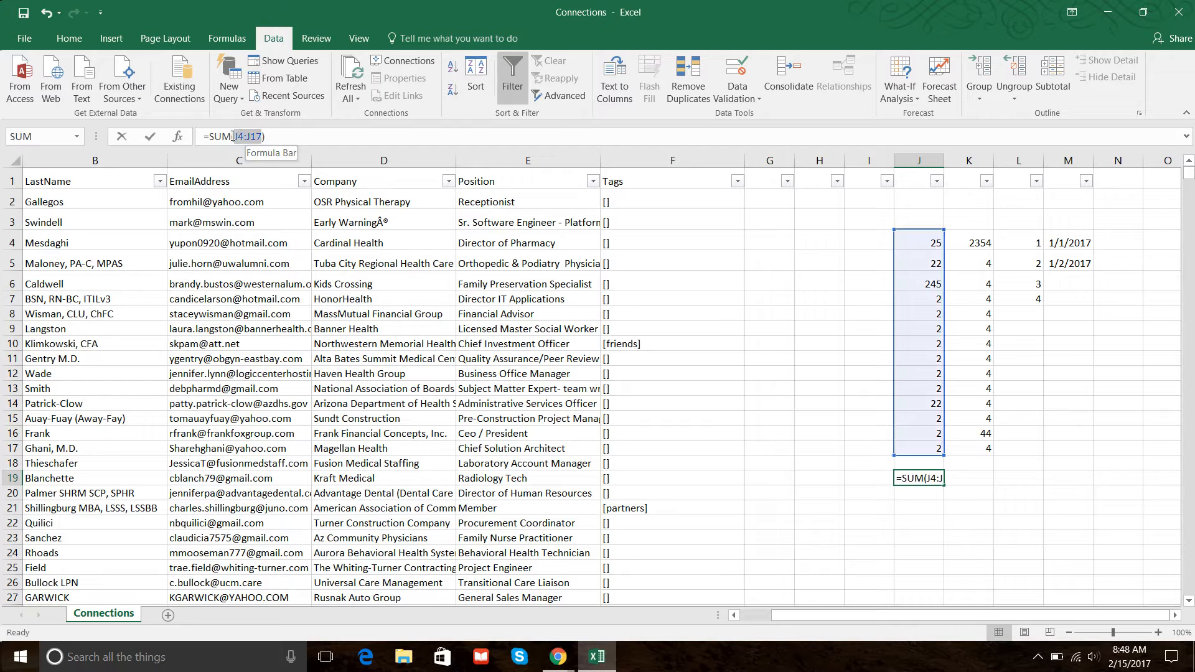
{"action": "key", "text": "BackSpace"}
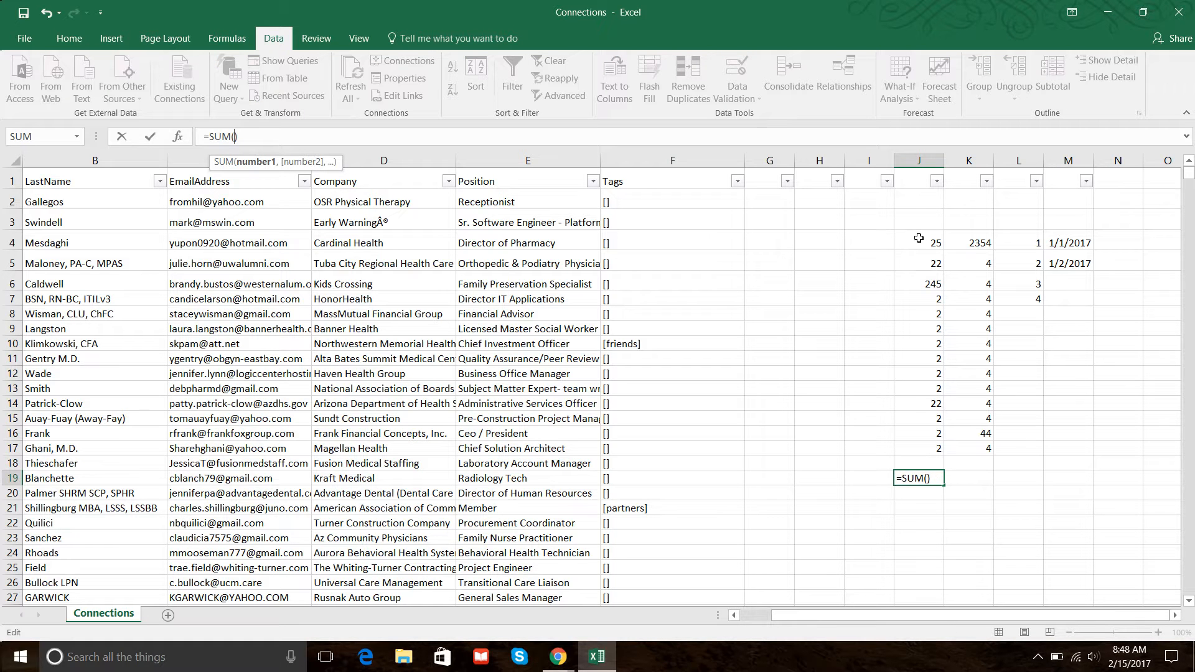
{"action": "left_click_drag", "start_coordinate": [928, 241], "coordinate": [1028, 433]}
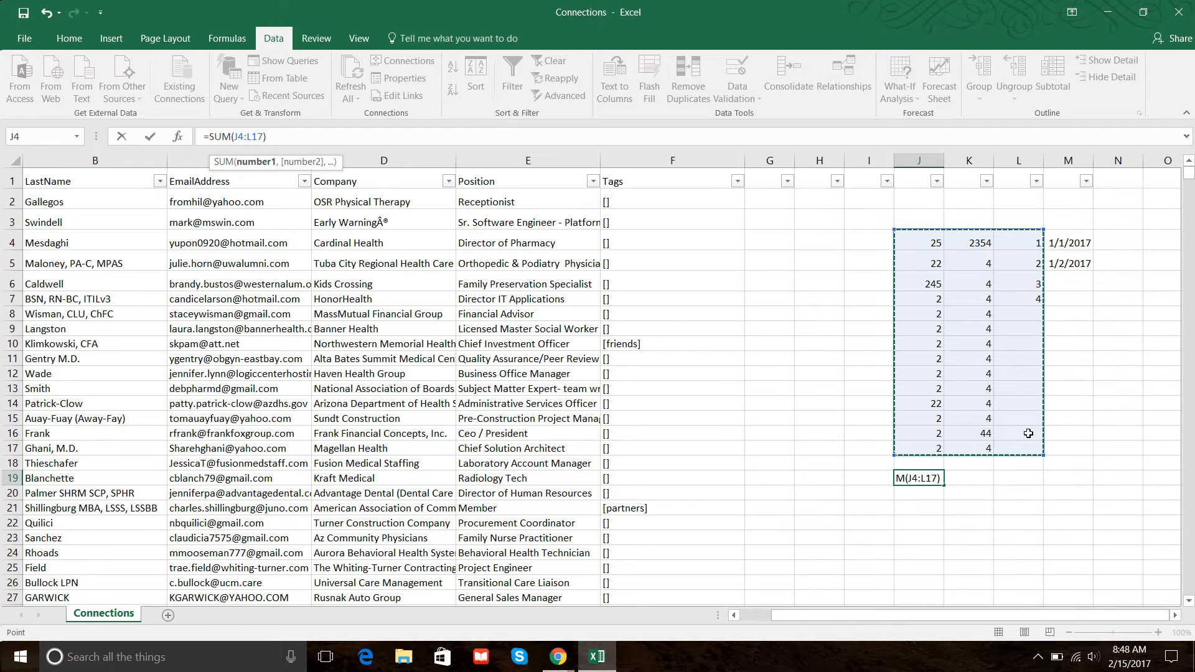
{"action": "key", "text": "Return"}
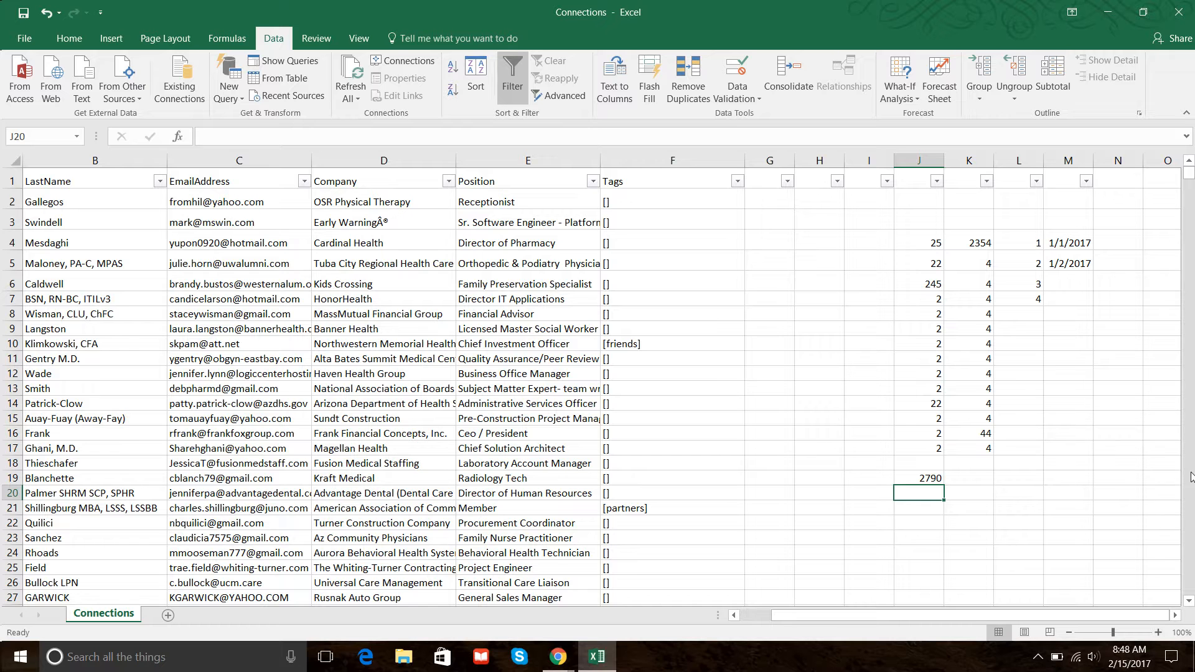
{"action": "left_click", "coordinate": [900, 474]}
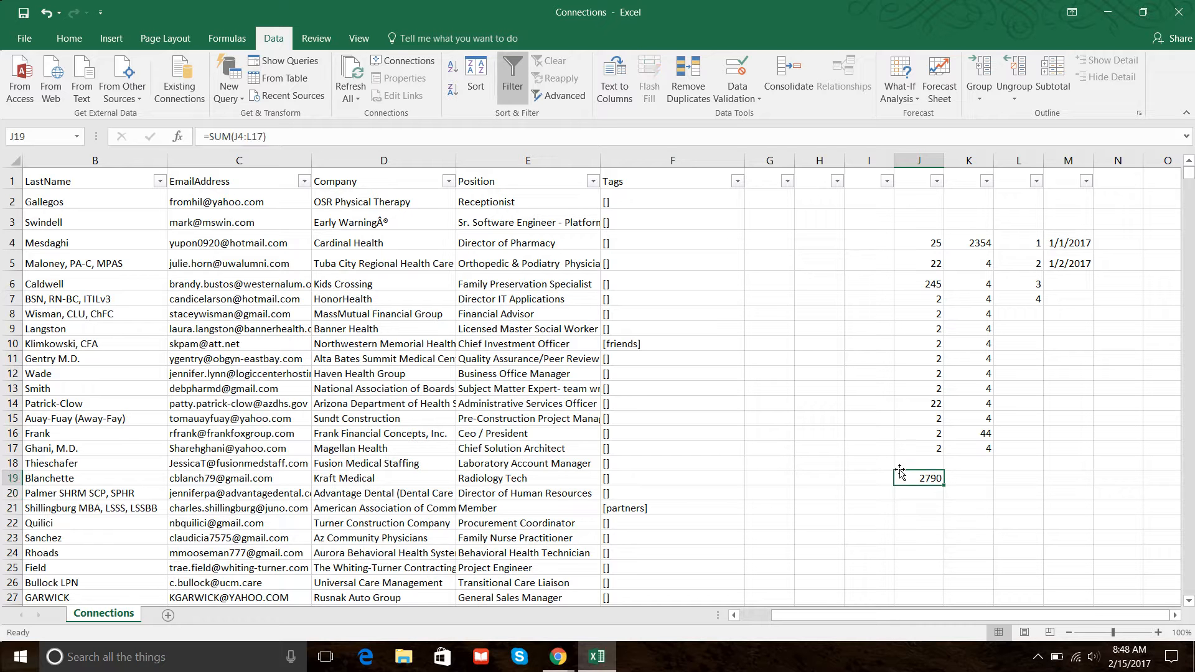
{"action": "left_click", "coordinate": [253, 136]}
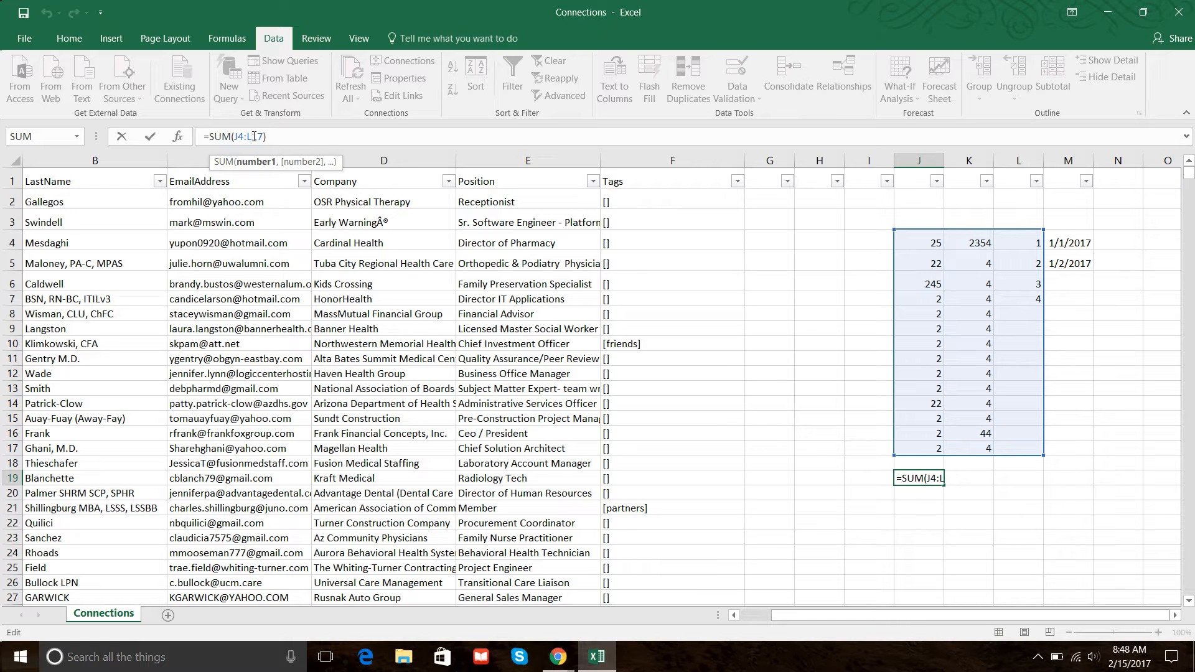
{"action": "key", "text": "Return"}
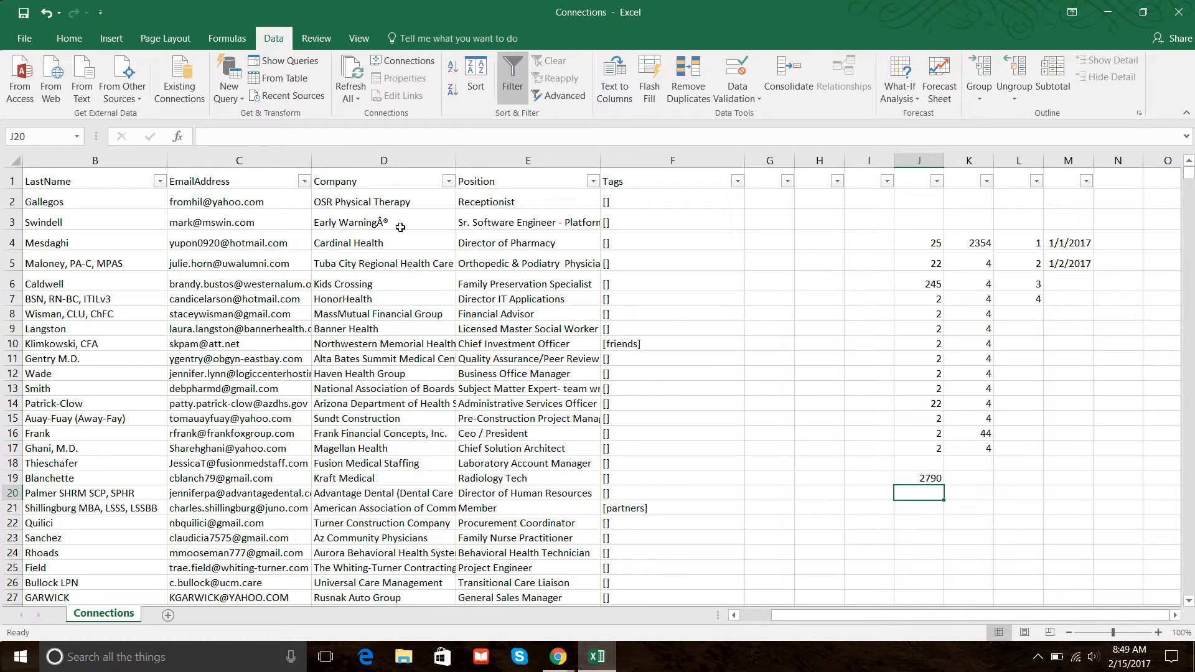
Enter a COUNTIF formula in H6 counting service director entries in column E.
{"action": "left_click", "coordinate": [818, 282]}
{"action": "type", "text": "="}
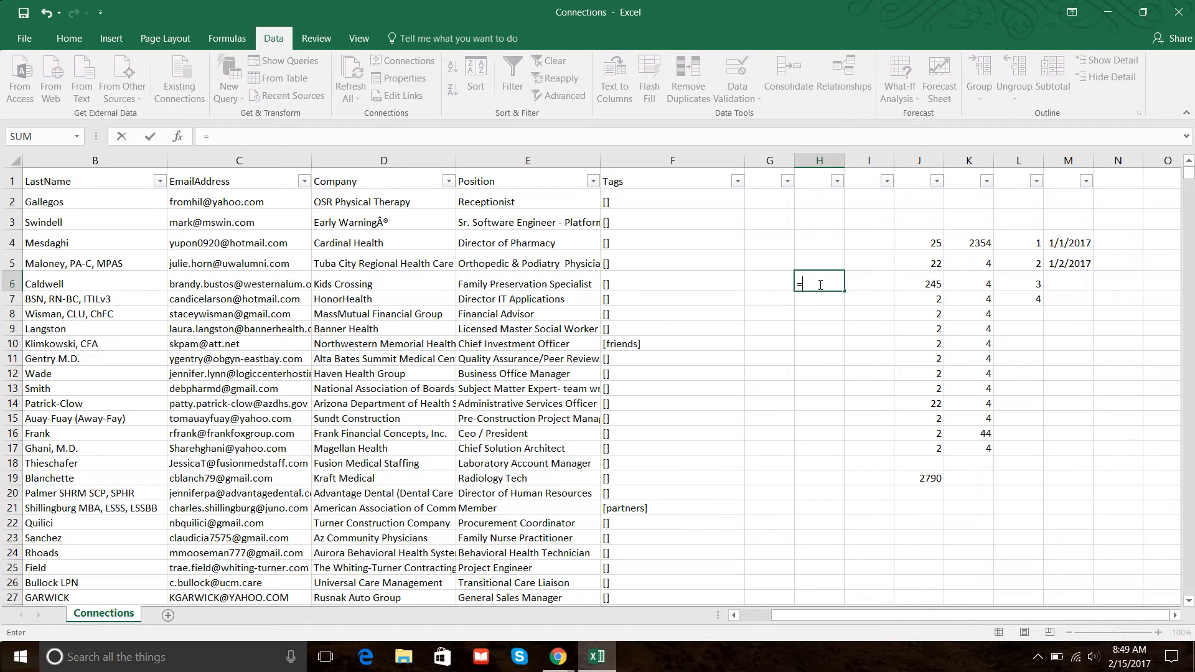
{"action": "type", "text": "countif"}
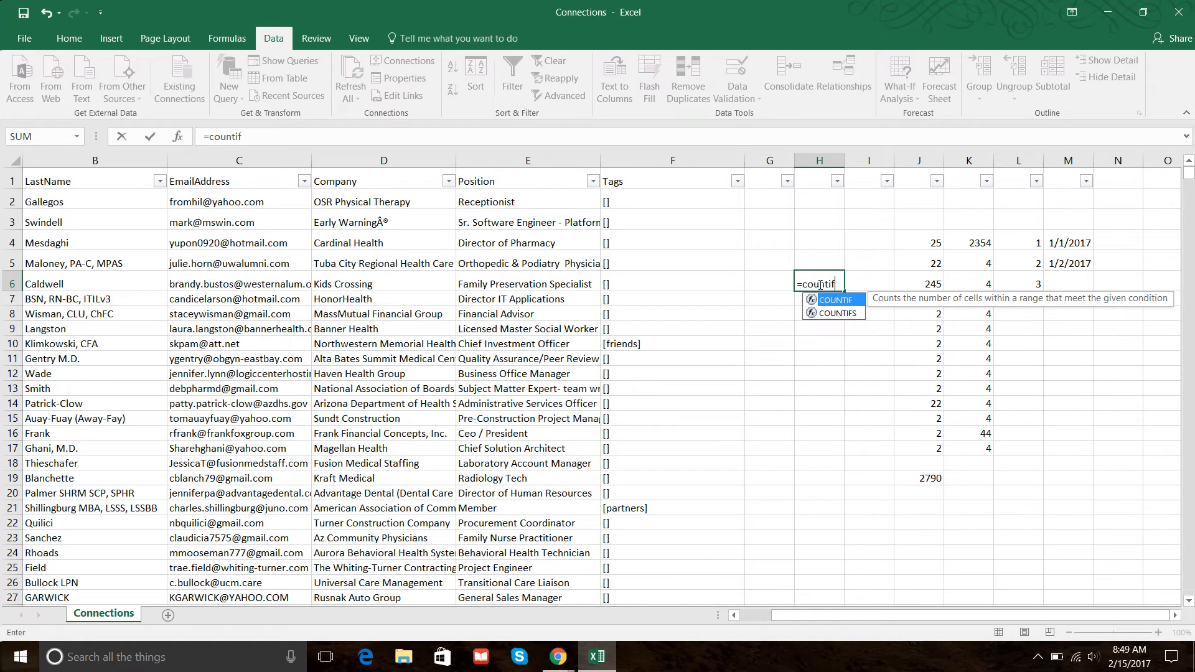
{"action": "type", "text": "("}
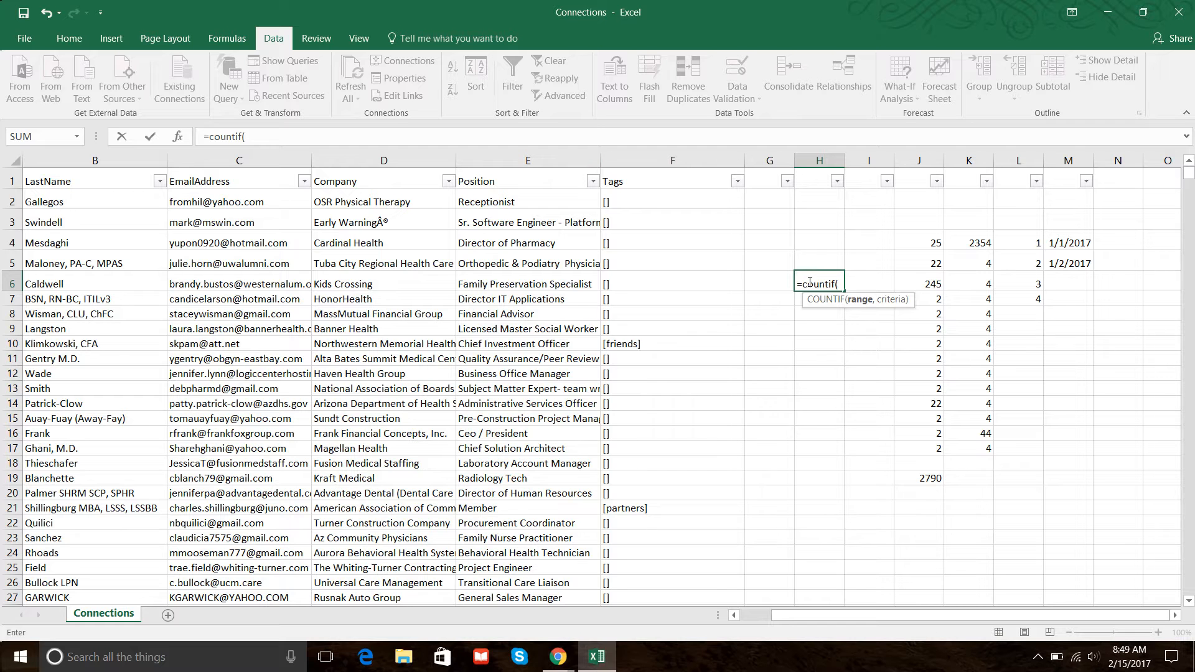
{"action": "type", "text": "e:e"}
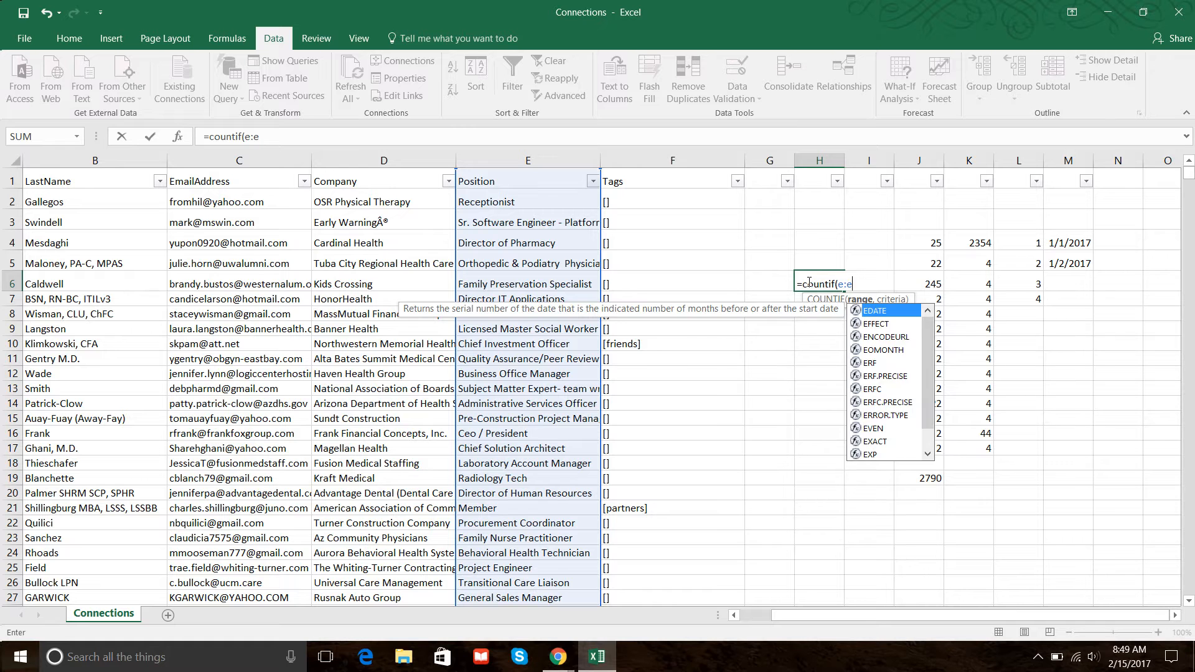
{"action": "type", "text": ",service "}
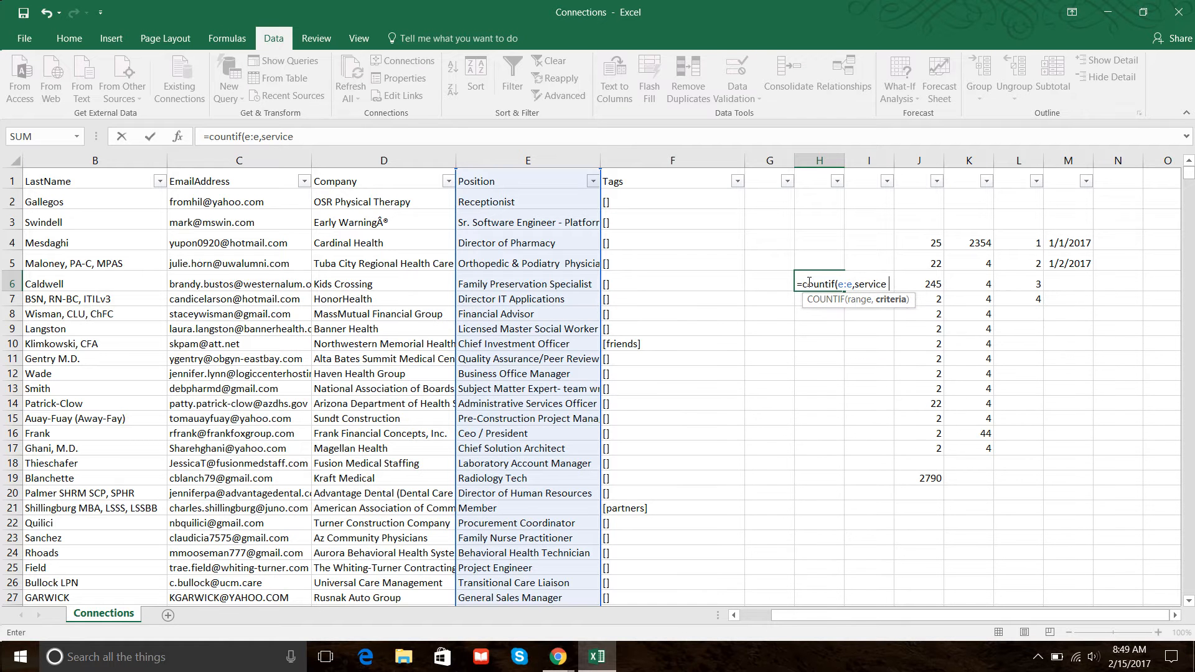
{"action": "type", "text": "director)"}
{"action": "key", "text": "Return"}
Put quotation marks around the service director criterion in H6's COUNTIF formula.
{"action": "left_click", "coordinate": [808, 283]}
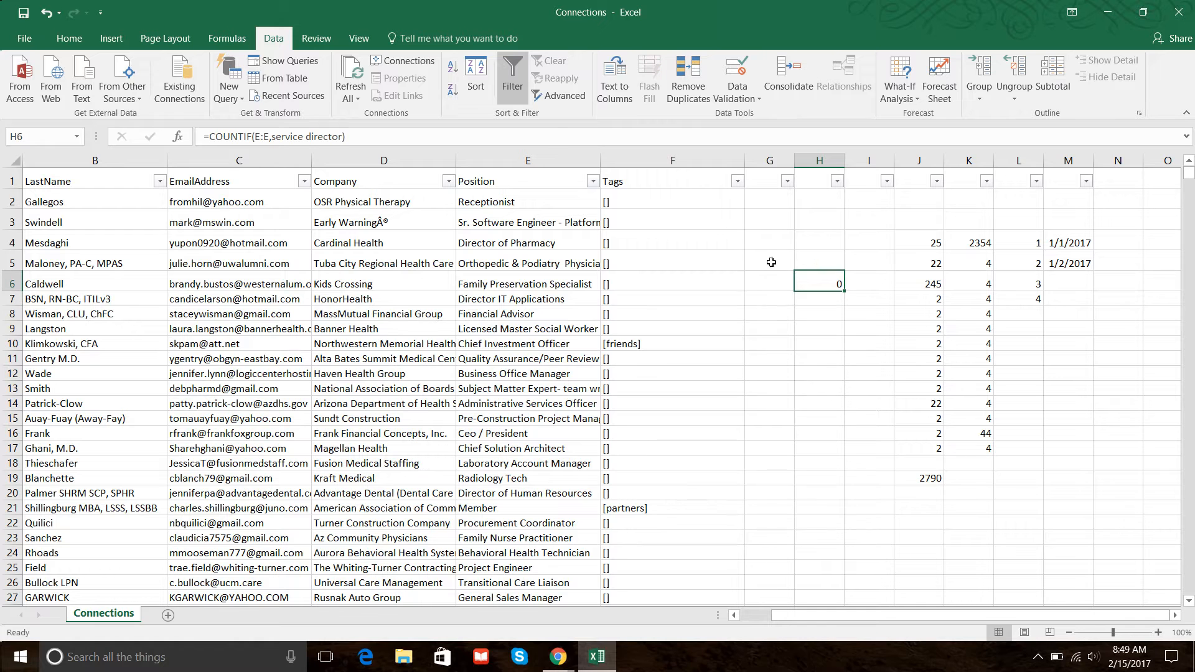
{"action": "left_click", "coordinate": [269, 135]}
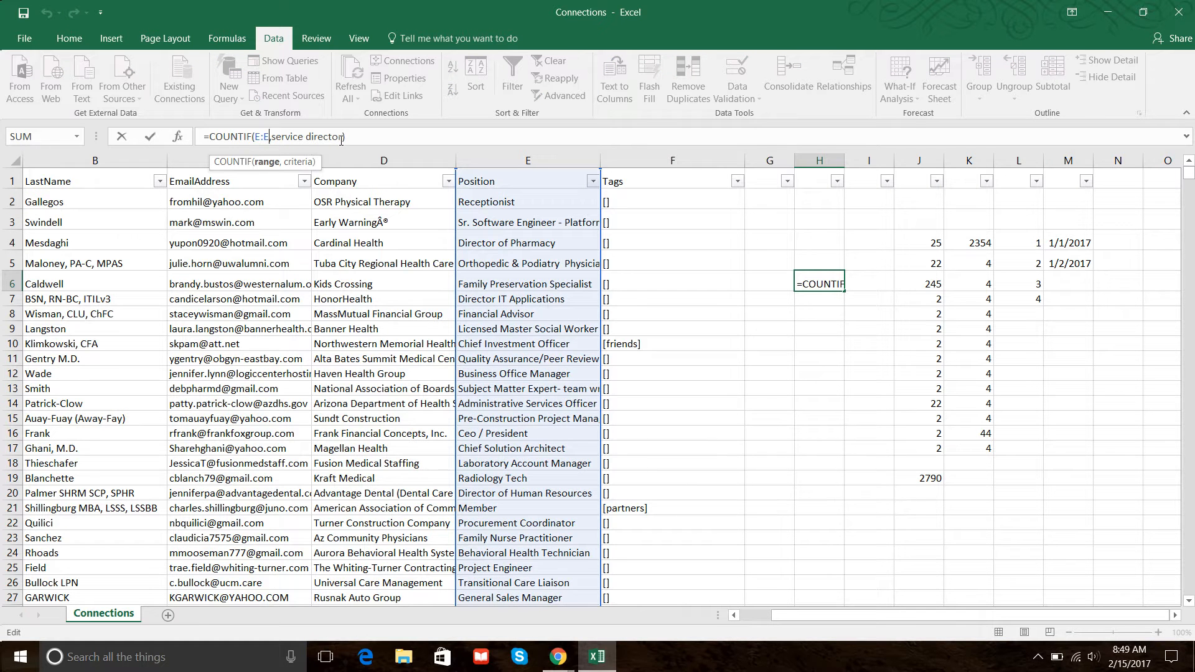
{"action": "type", "text": "\""}
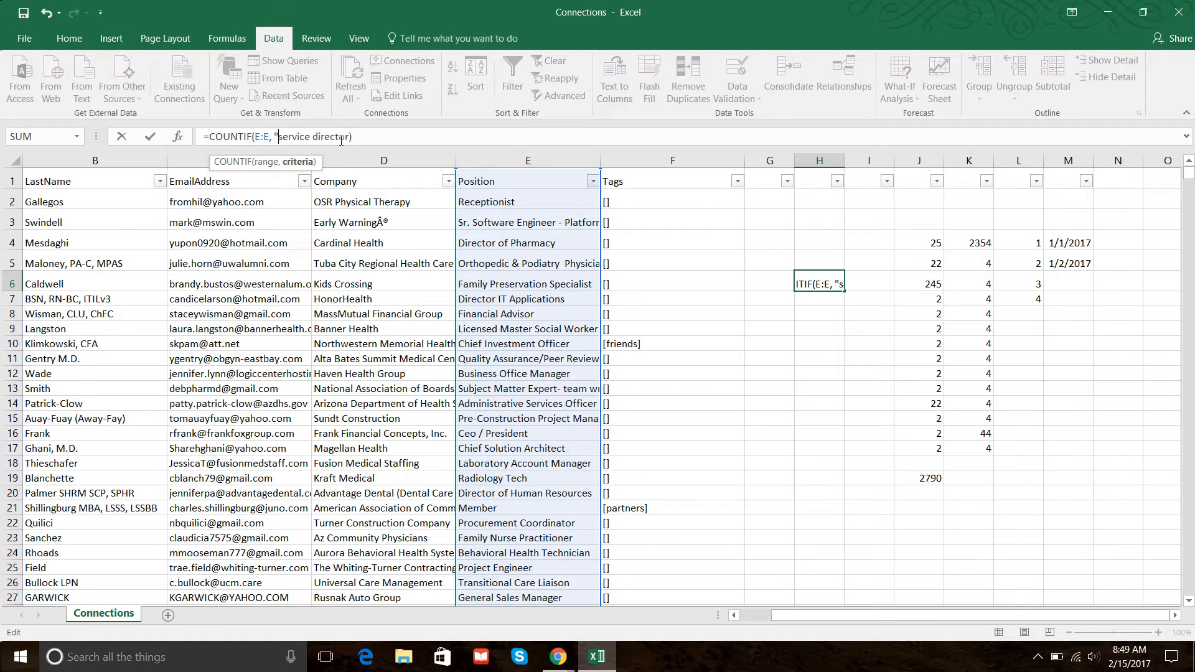
{"action": "type", "text": "\""}
{"action": "key", "text": "Return"}
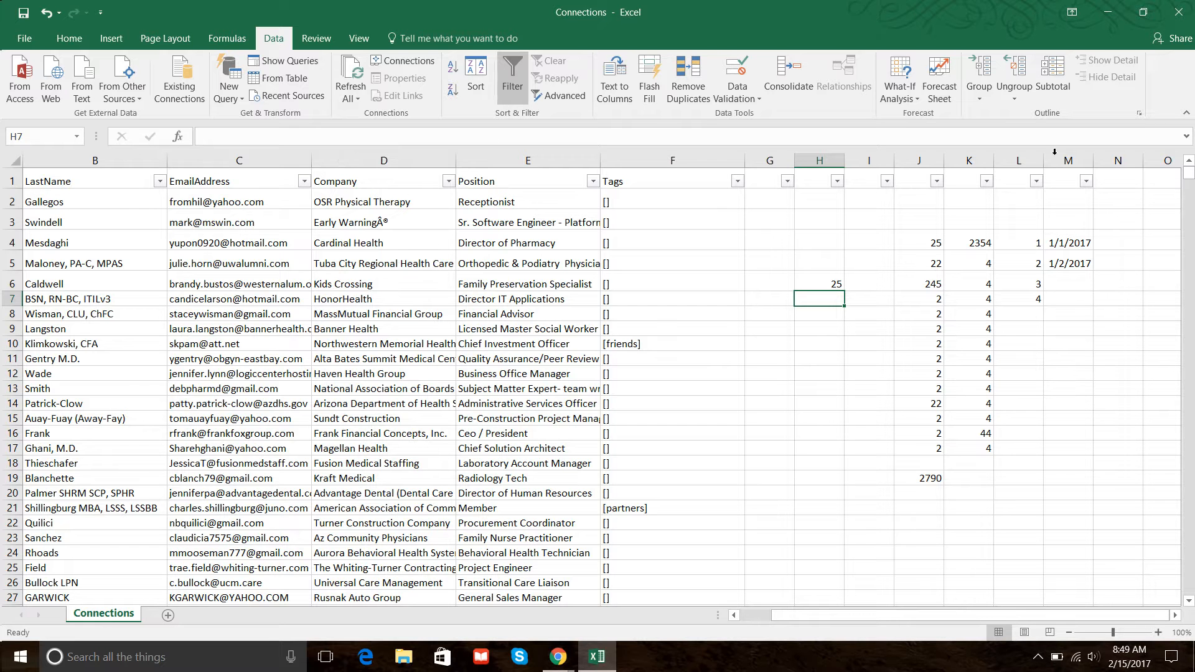
{"action": "left_click", "coordinate": [827, 287]}
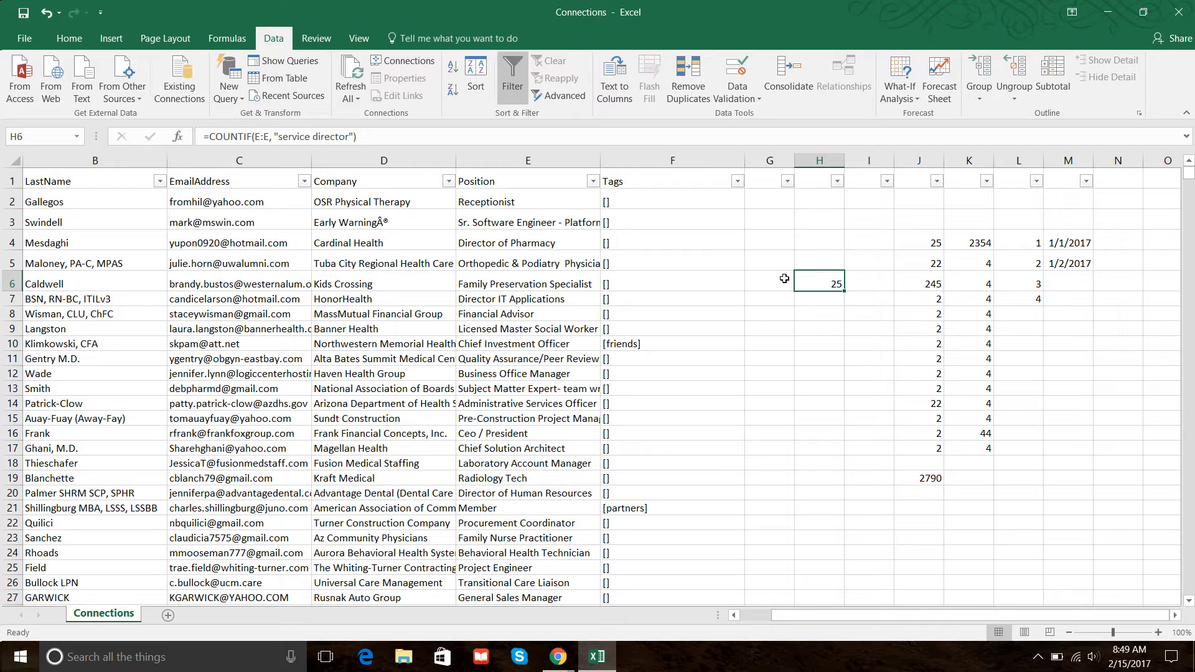
{"action": "left_click", "coordinate": [871, 278]}
{"action": "left_click", "coordinate": [802, 278]}
{"action": "left_click", "coordinate": [960, 522]}
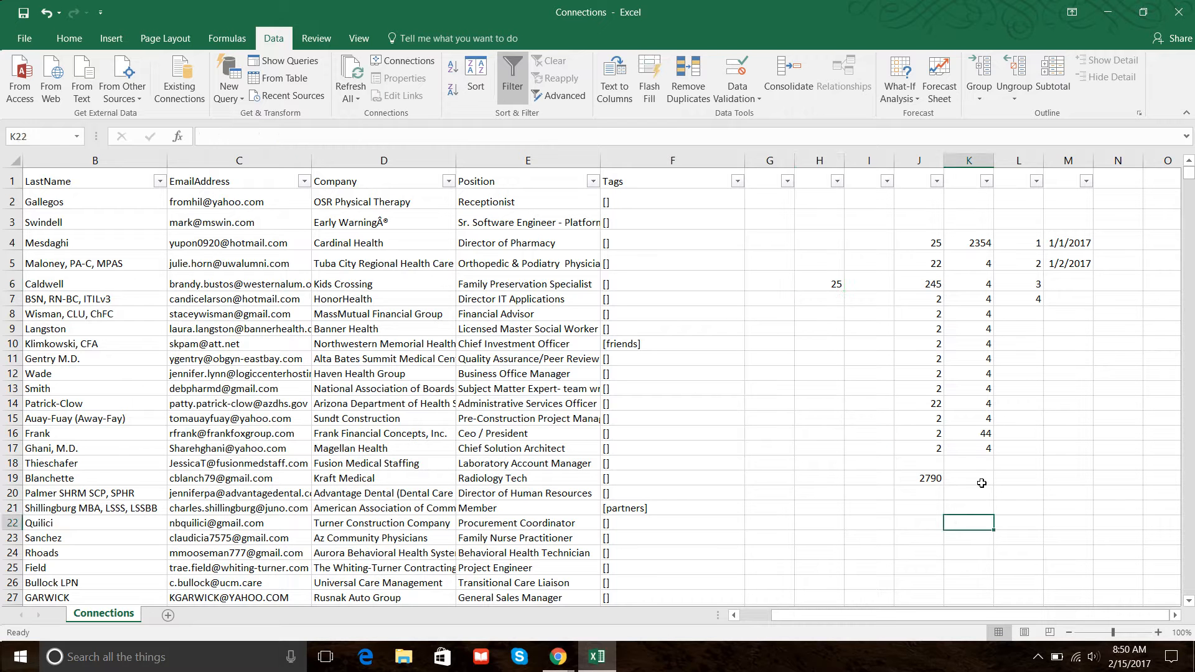
Copy the value in K17 and paste it into L17.
{"action": "left_click", "coordinate": [977, 447]}
{"action": "right_click", "coordinate": [976, 447]}
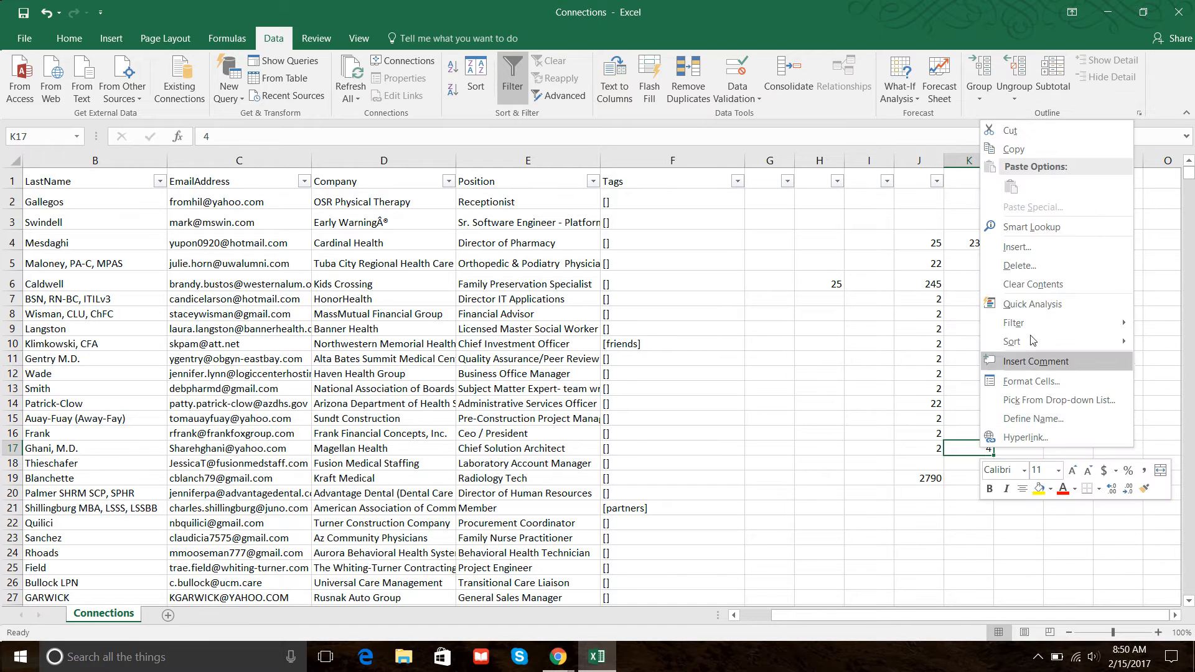
{"action": "left_click", "coordinate": [1008, 150]}
{"action": "left_click", "coordinate": [1027, 448]}
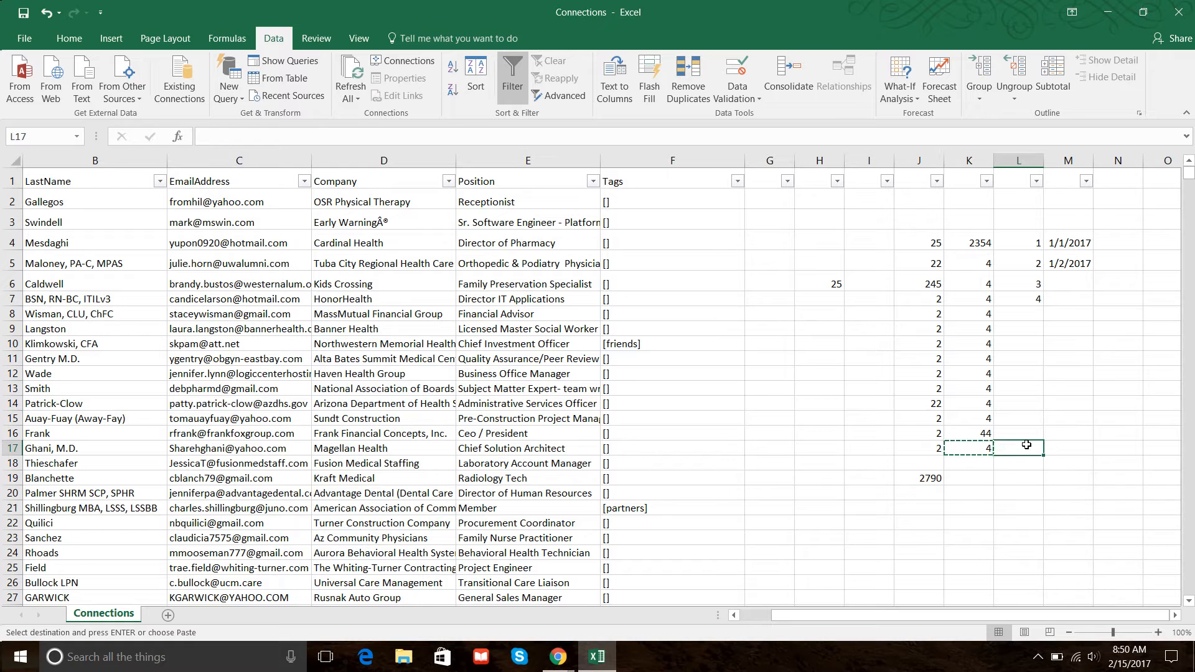
{"action": "right_click", "coordinate": [1026, 448]}
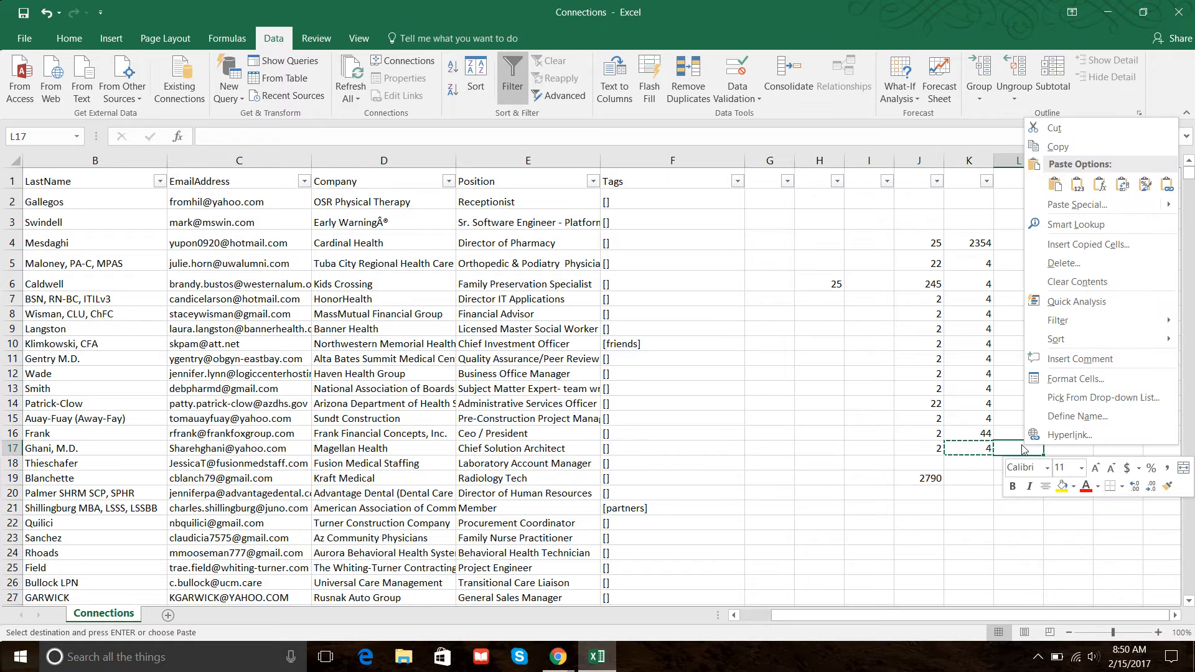
{"action": "left_click", "coordinate": [1056, 187]}
Format cell L17 with the Currency number format.
{"action": "left_click", "coordinate": [1055, 509]}
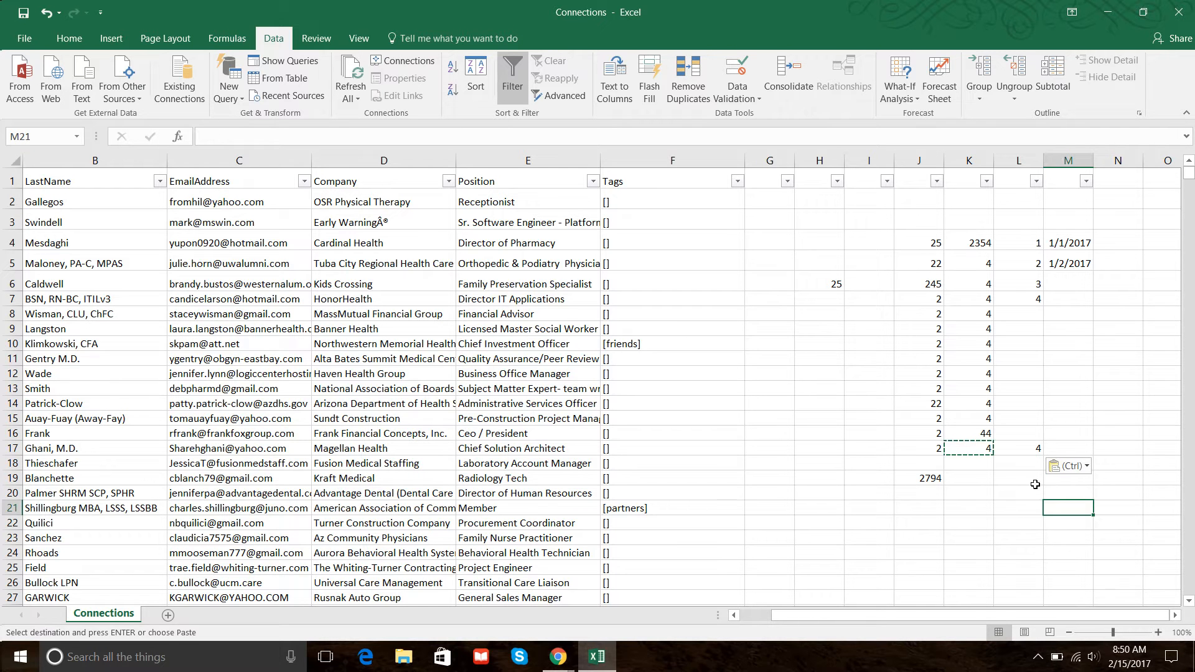
{"action": "left_click", "coordinate": [1014, 447]}
{"action": "right_click", "coordinate": [1035, 449]}
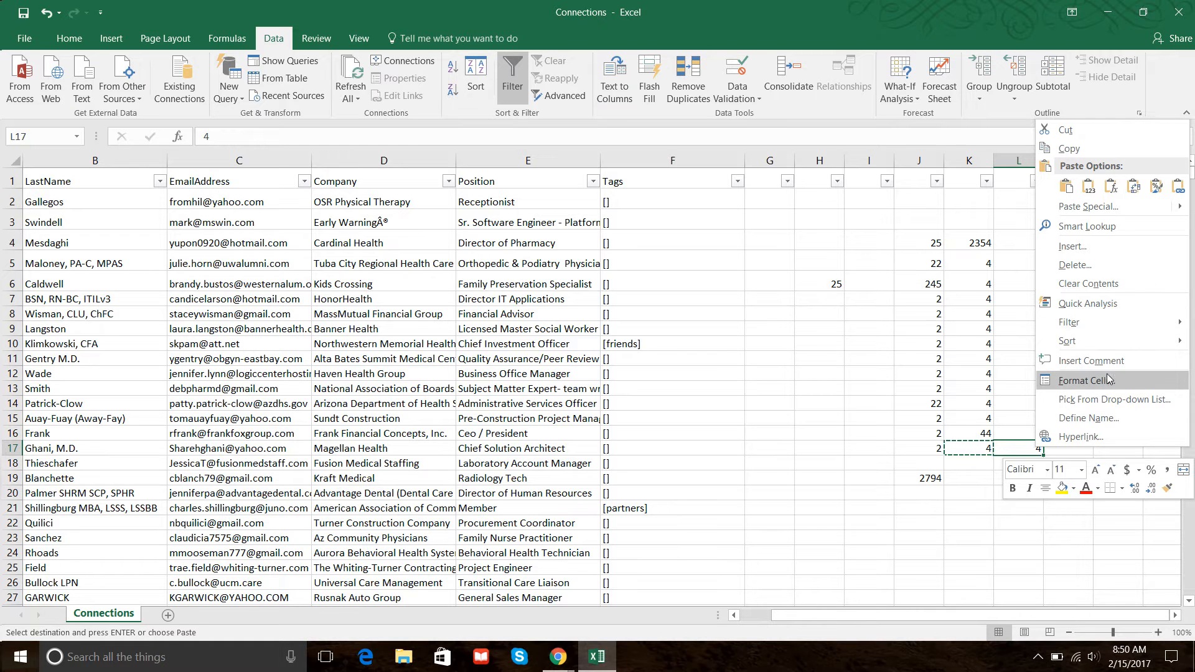
{"action": "key", "text": "Escape"}
{"action": "key", "text": "Escape"}
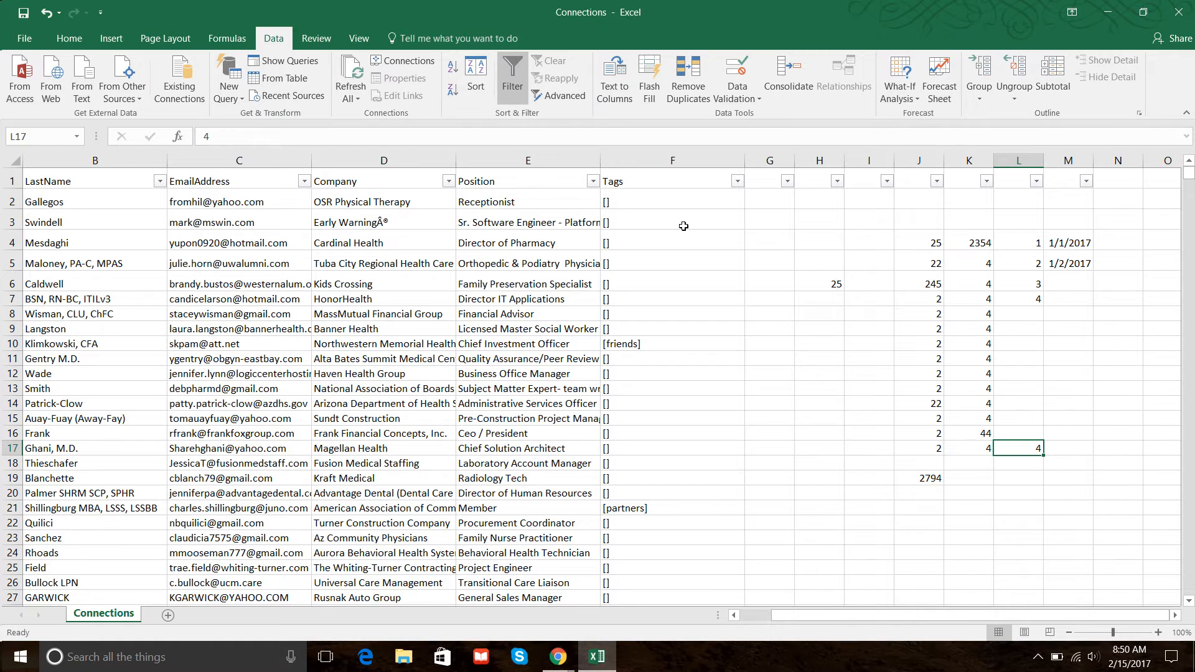
{"action": "key", "text": "ctrl+1"}
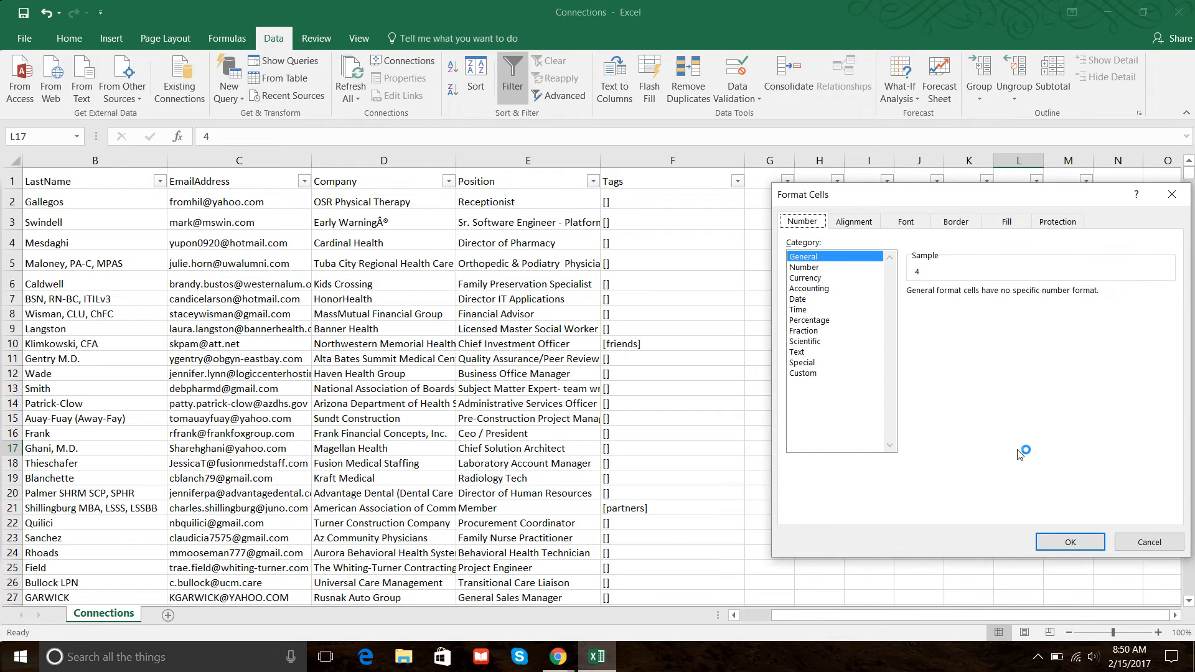
{"action": "left_click", "coordinate": [809, 278]}
{"action": "left_click", "coordinate": [1045, 536]}
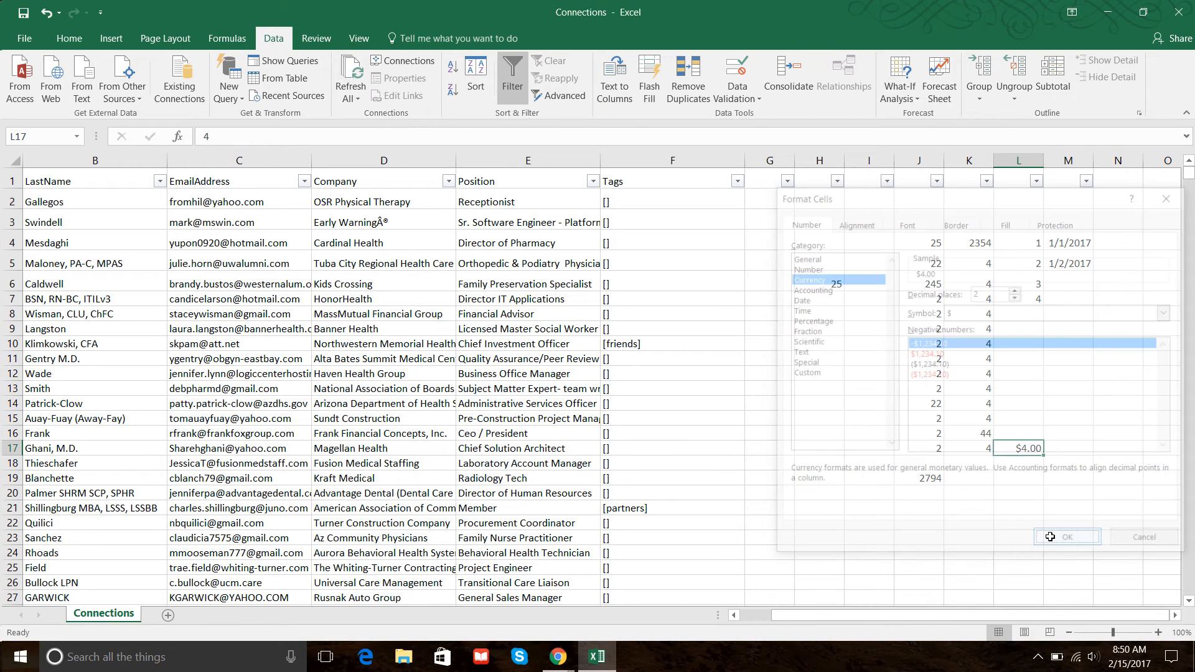
{"action": "left_click", "coordinate": [1046, 493]}
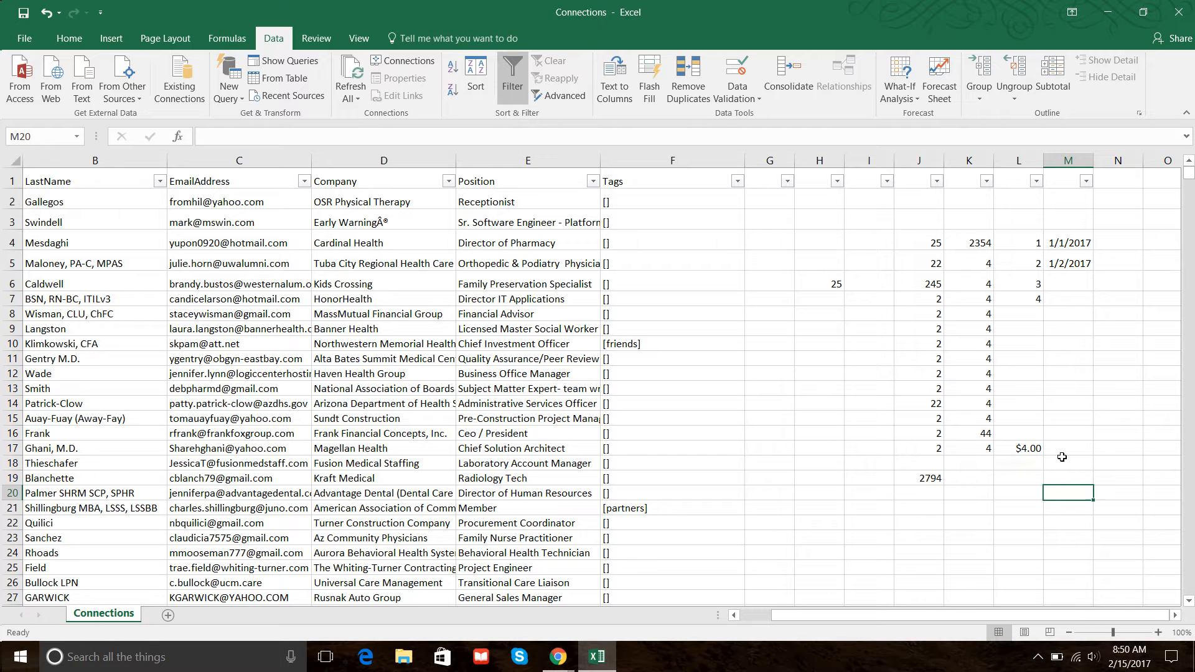
Copy the currency cell L17 and paste it into M17.
{"action": "left_click", "coordinate": [1027, 450]}
{"action": "right_click", "coordinate": [1027, 450]}
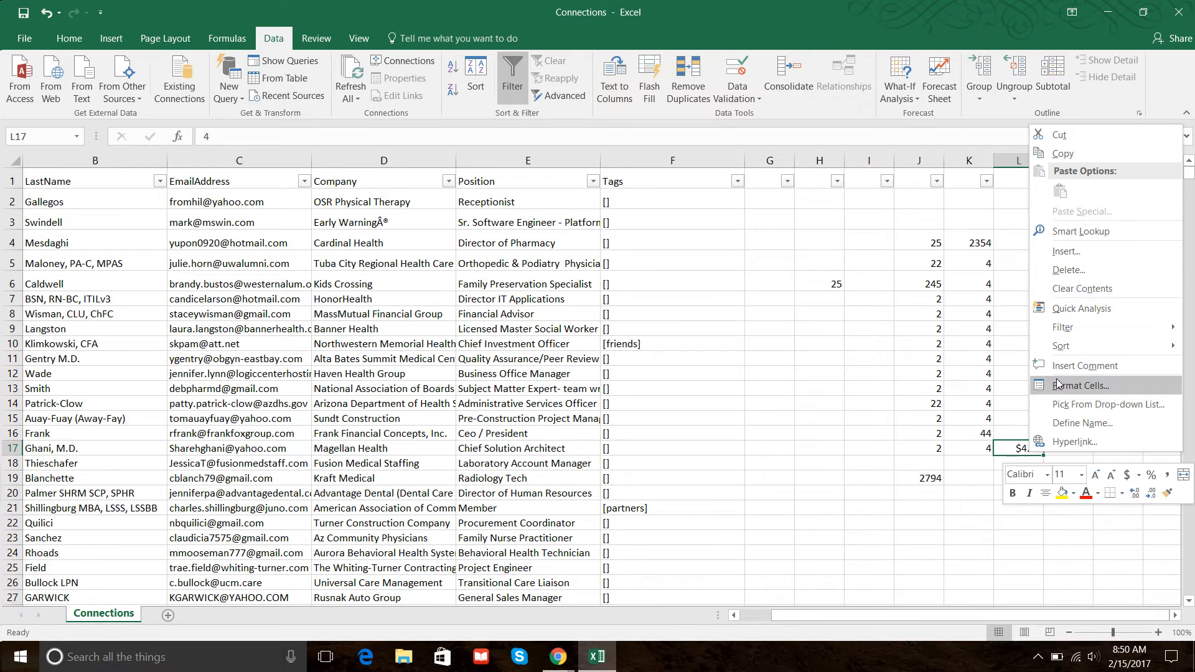
{"action": "left_click", "coordinate": [1056, 157]}
{"action": "right_click", "coordinate": [1070, 448]}
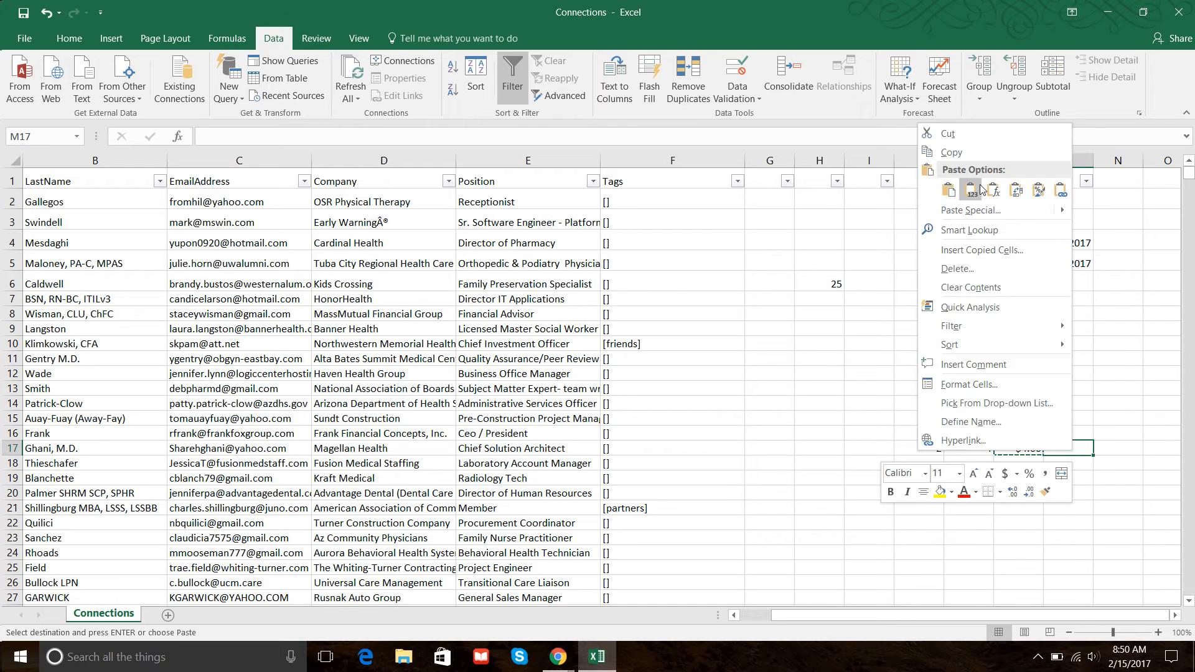
{"action": "left_click", "coordinate": [969, 118]}
{"action": "key", "text": "Right"}
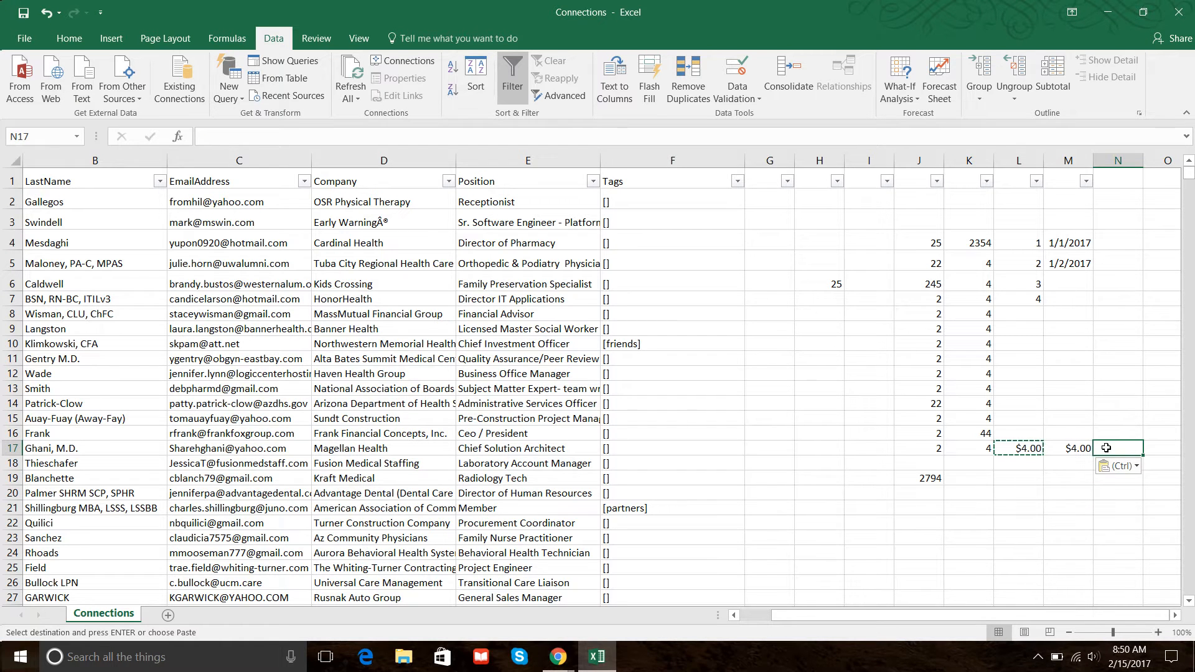
Paste only the formatting from M17 into N17 and enter 1 there.
{"action": "right_click", "coordinate": [1070, 448]}
{"action": "key", "text": "Escape"}
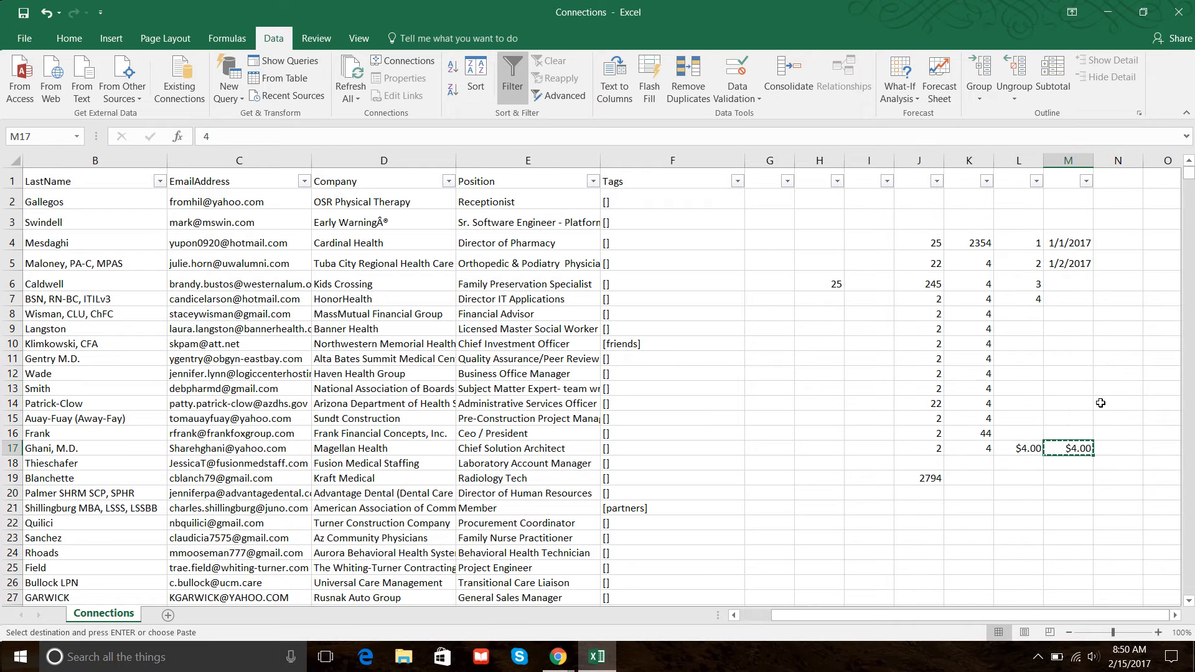
{"action": "right_click", "coordinate": [1111, 444]}
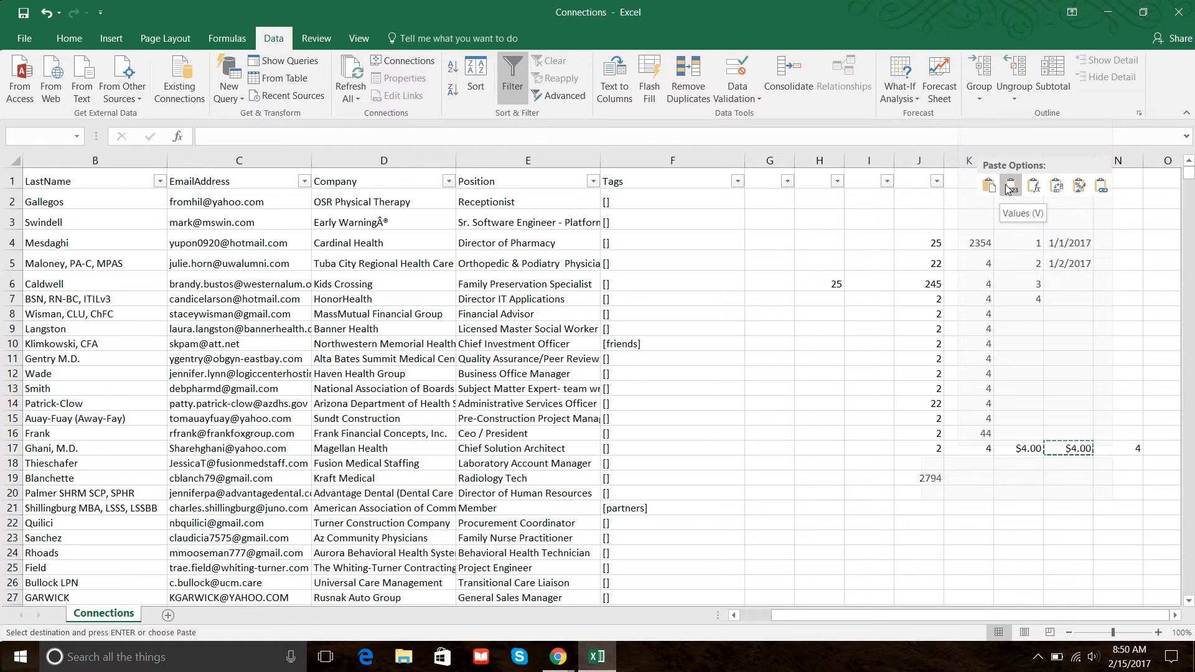
{"action": "left_click", "coordinate": [1078, 186]}
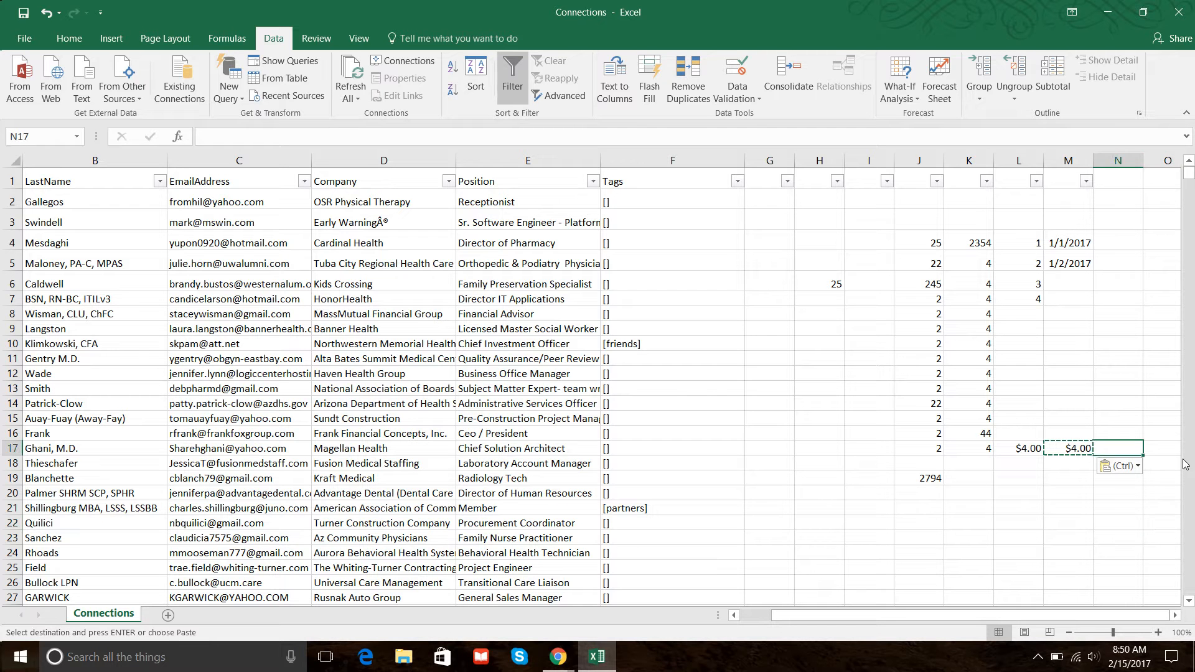
{"action": "type", "text": "1"}
{"action": "key", "text": "Return"}
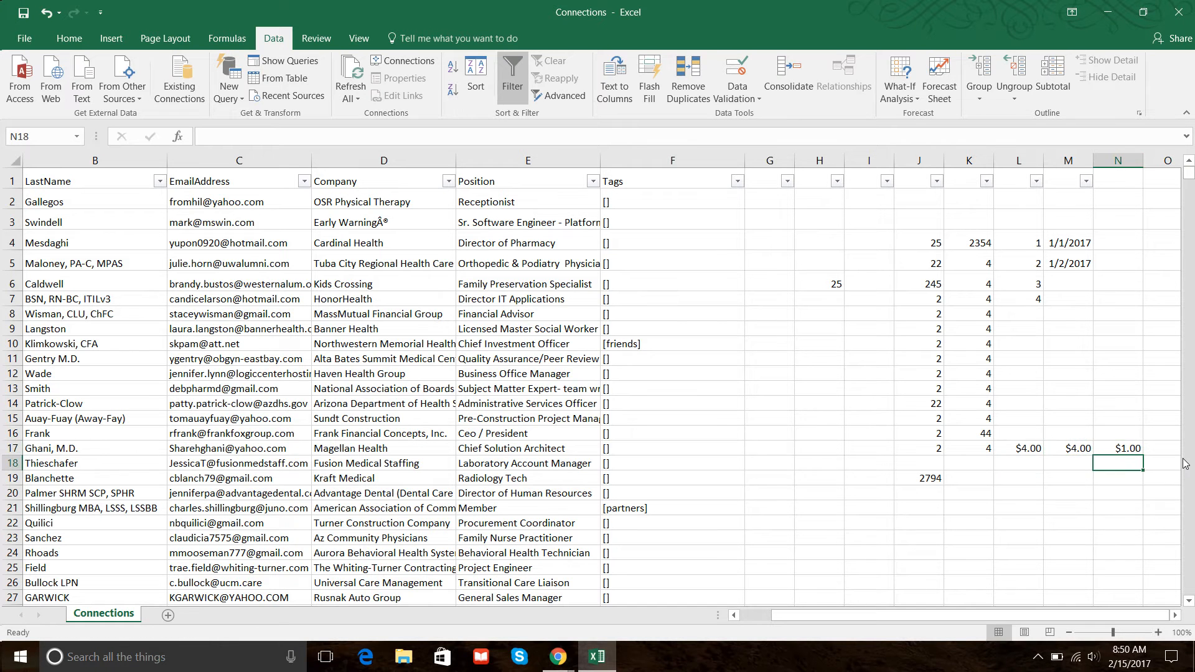
Select L4:L7 and extend the number series down to L14 with the fill handle.
{"action": "left_click", "coordinate": [1135, 446]}
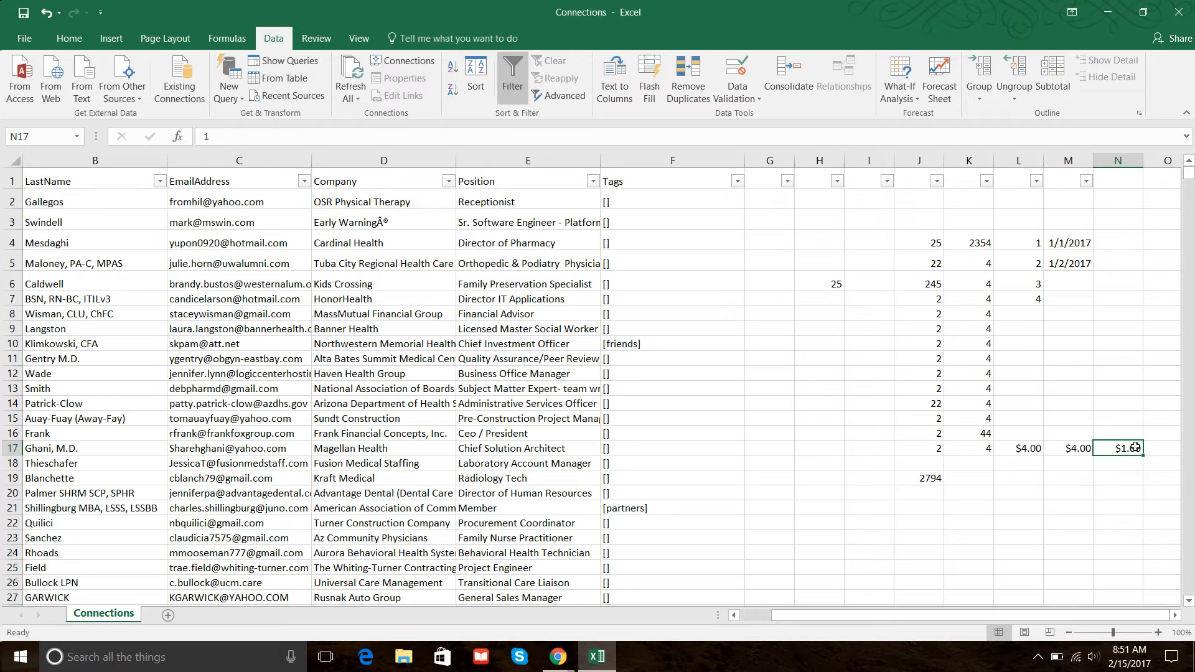
{"action": "left_click", "coordinate": [1024, 240]}
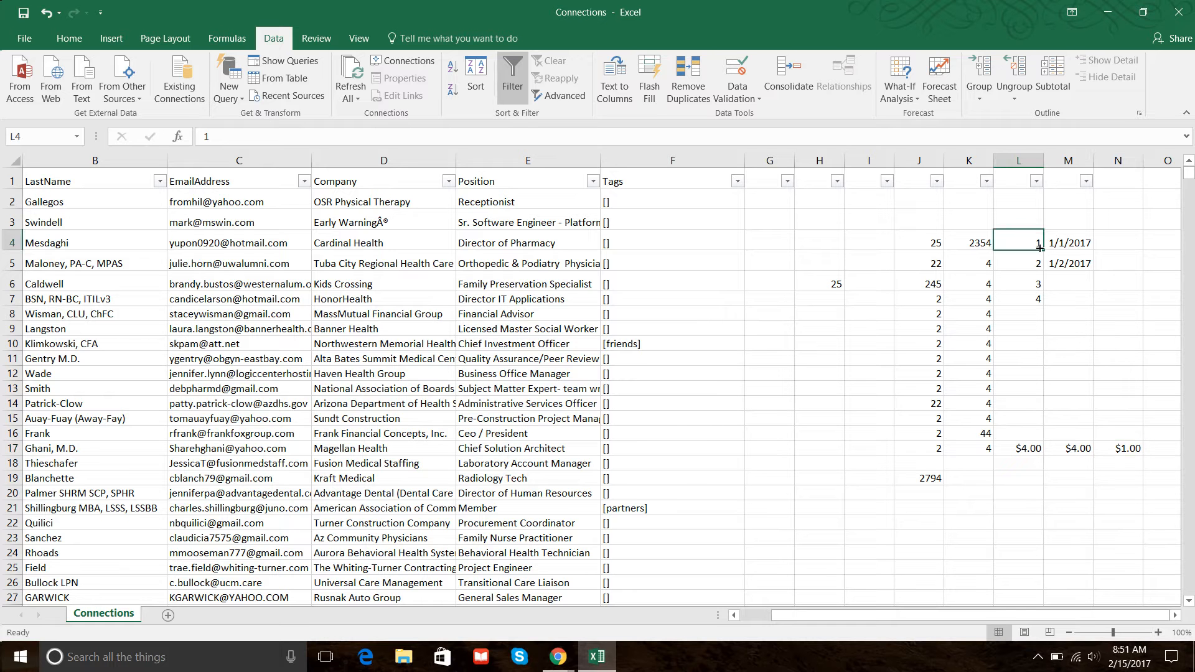
{"action": "left_click_drag", "start_coordinate": [1030, 240], "coordinate": [1041, 297]}
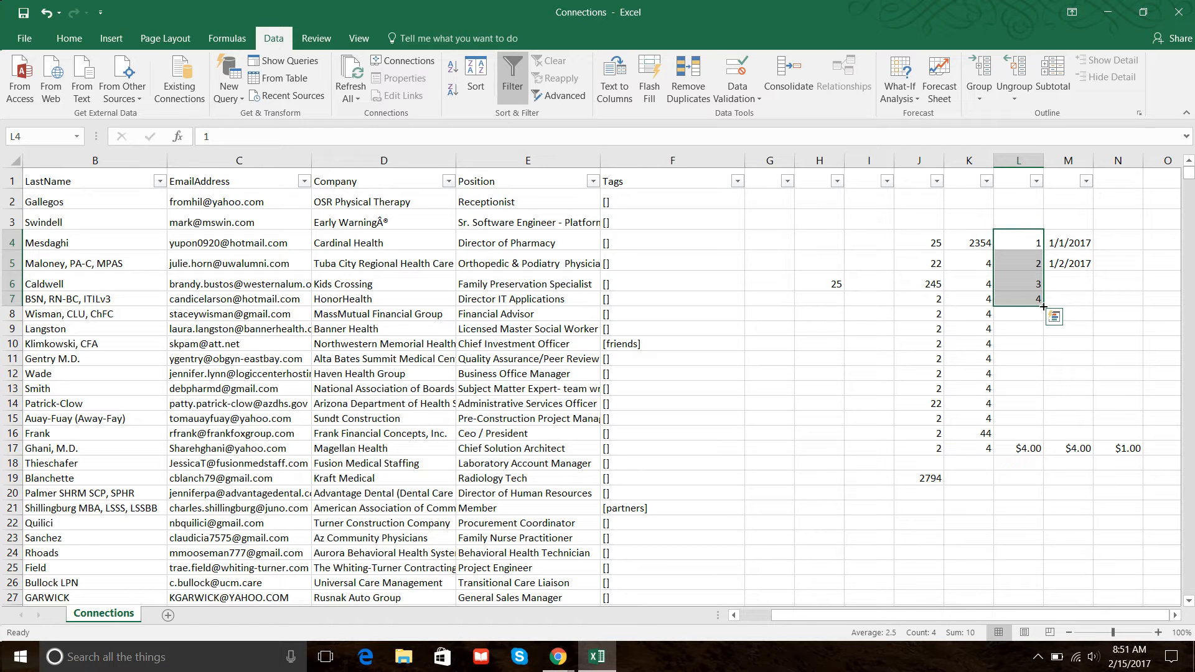
{"action": "left_click_drag", "start_coordinate": [1043, 307], "coordinate": [1046, 410]}
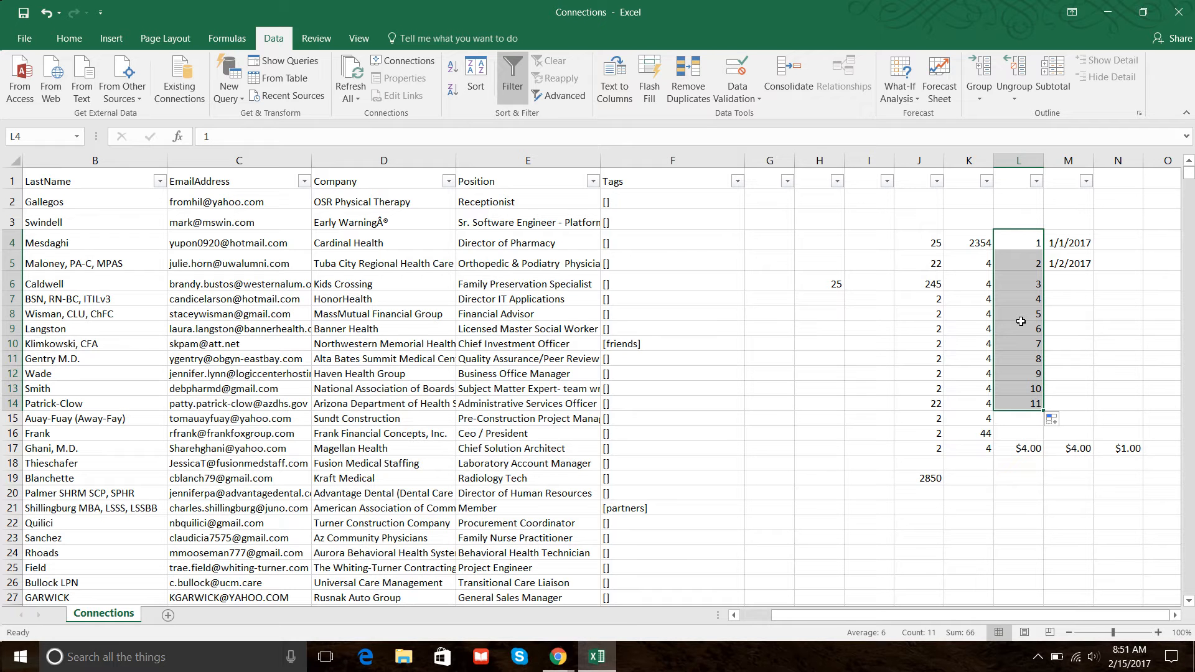
Fill the value of L4 alone down through L14.
{"action": "left_click", "coordinate": [1018, 309]}
{"action": "left_click", "coordinate": [1034, 243]}
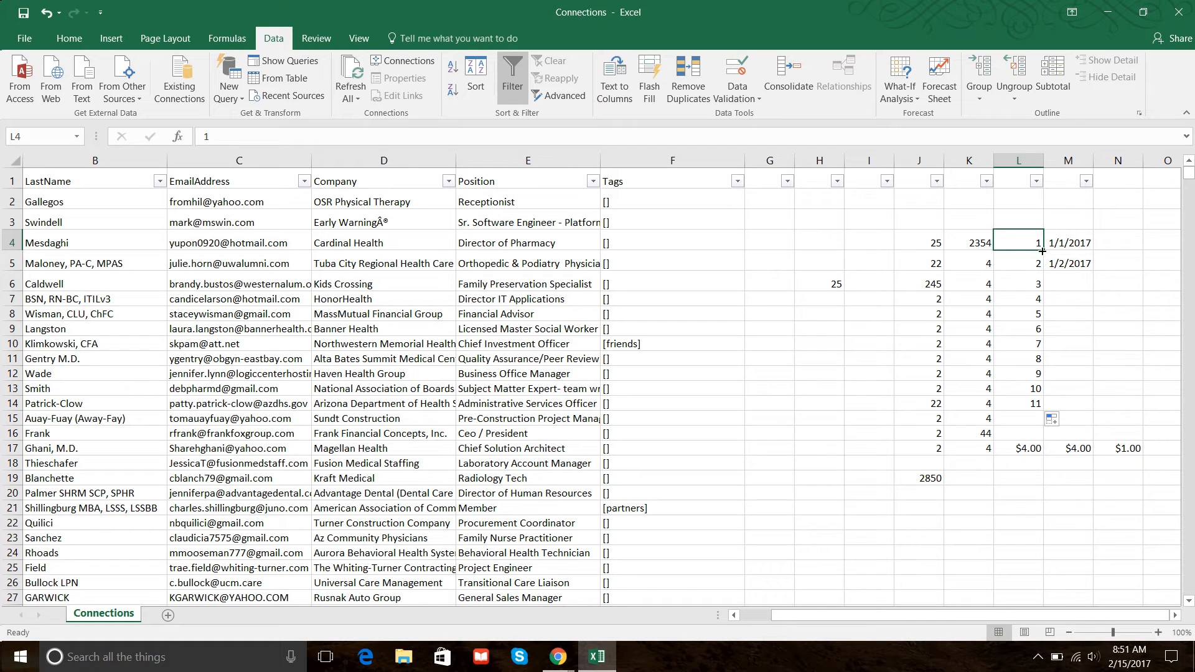
{"action": "left_click_drag", "start_coordinate": [1044, 250], "coordinate": [1051, 405]}
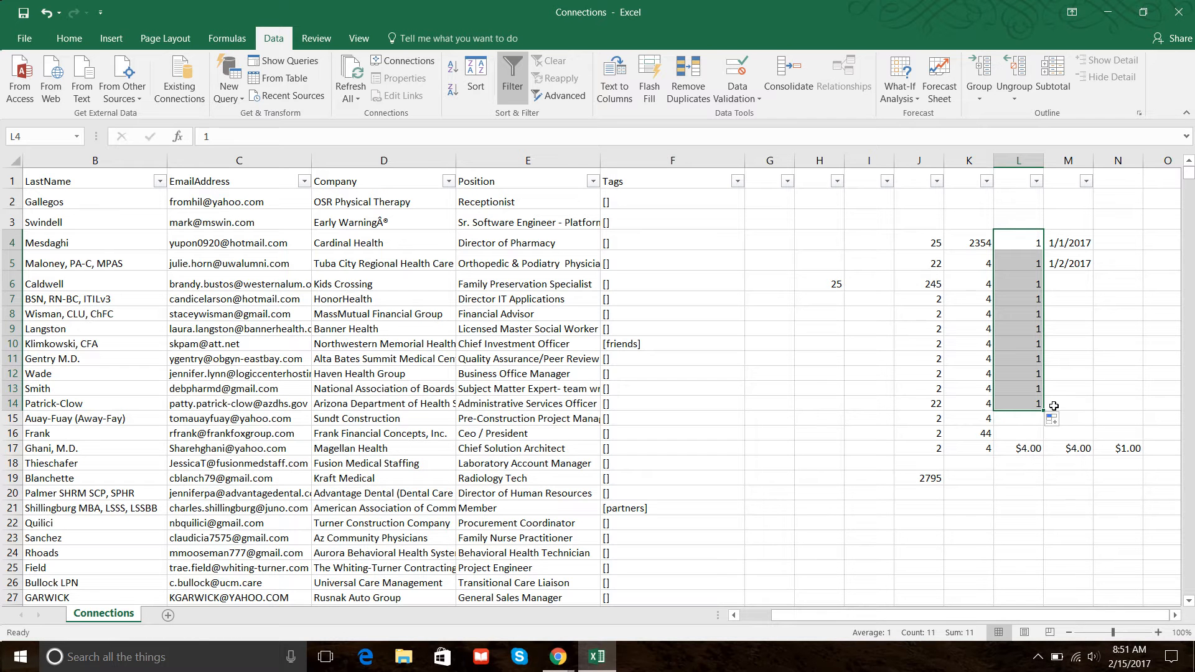
Re-enter 2, 3 and 4 in L5:L7, then extend the 1–4 series down to L14.
{"action": "left_click", "coordinate": [1007, 239]}
{"action": "key", "text": "Return"}
{"action": "type", "text": "2"}
{"action": "key", "text": "Return"}
{"action": "type", "text": "3"}
{"action": "key", "text": "Return"}
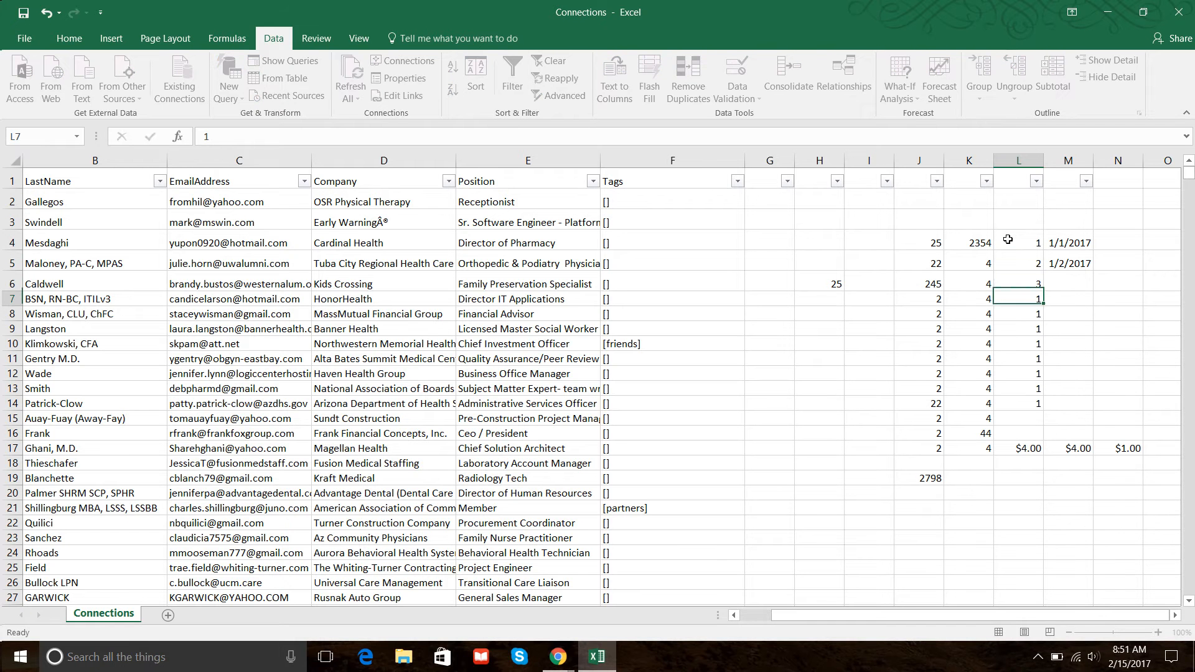
{"action": "type", "text": "4"}
{"action": "left_click_drag", "start_coordinate": [1007, 239], "coordinate": [1046, 407]}
{"action": "left_click", "coordinate": [1109, 314]}
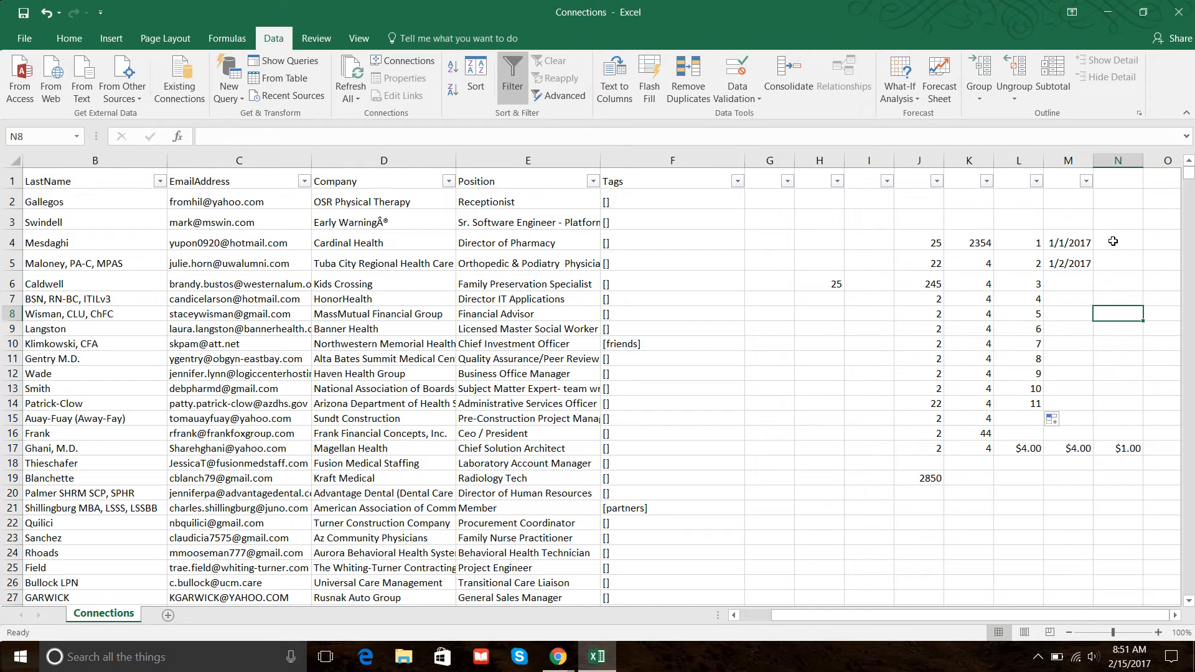
Extend the date series from M4 down through M15 with the fill handle.
{"action": "left_click", "coordinate": [1056, 241]}
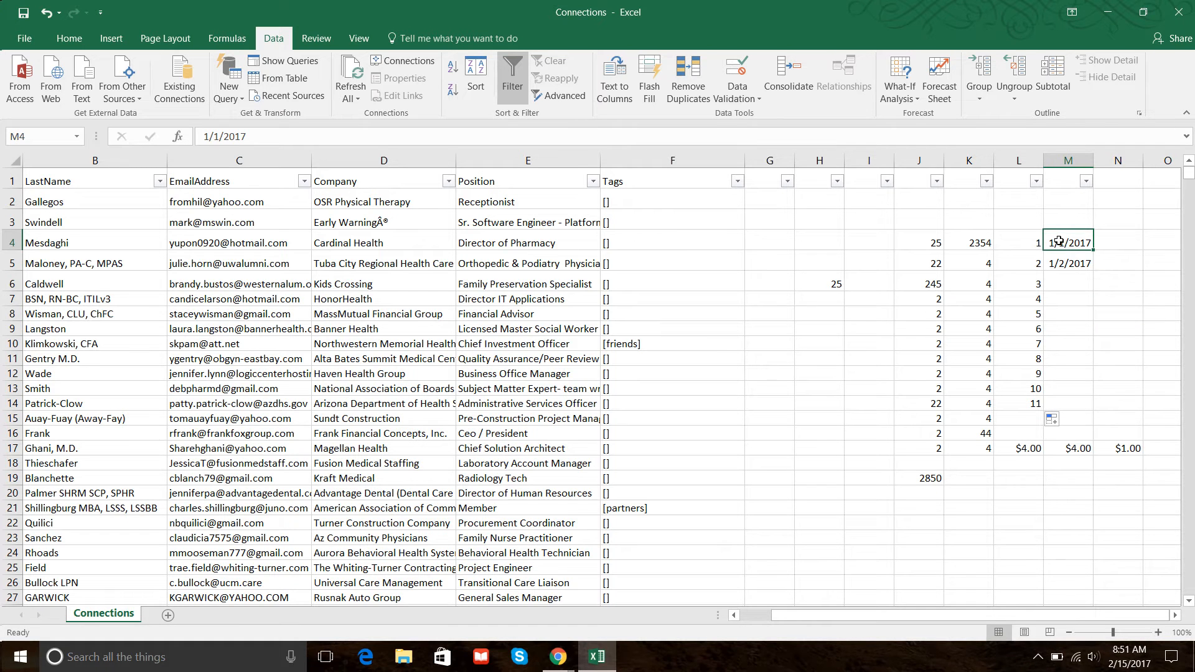
{"action": "left_click_drag", "start_coordinate": [1058, 240], "coordinate": [1100, 411]}
{"action": "left_click_drag", "start_coordinate": [1104, 429], "coordinate": [1105, 429]}
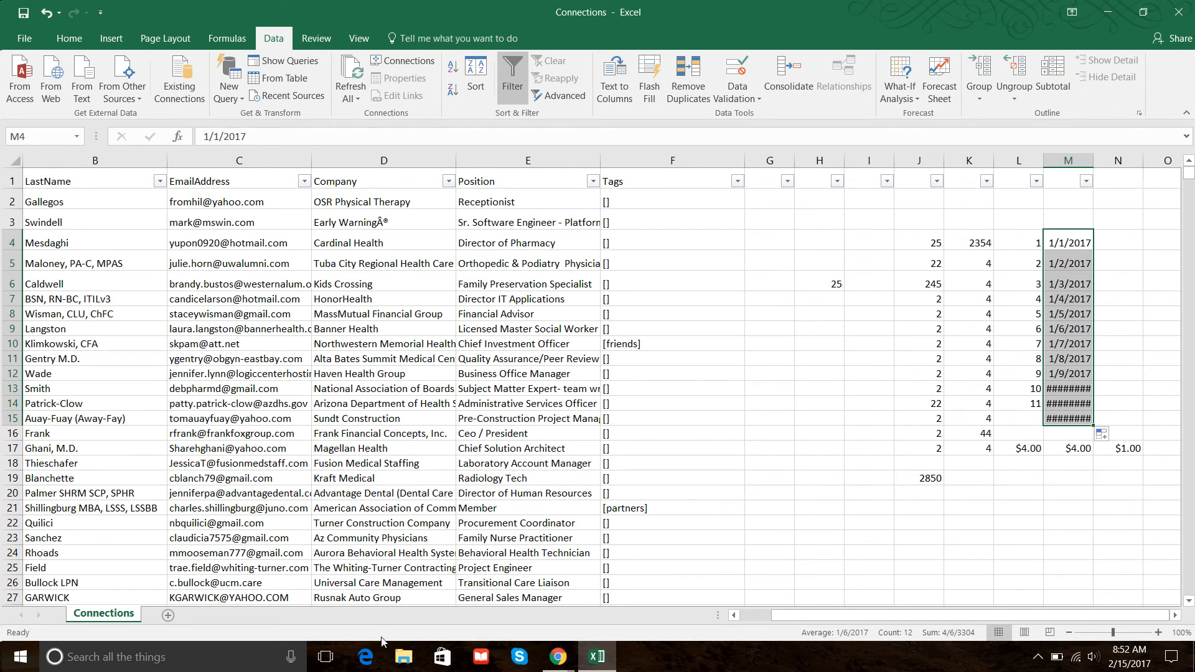
{"action": "left_click", "coordinate": [556, 661]}
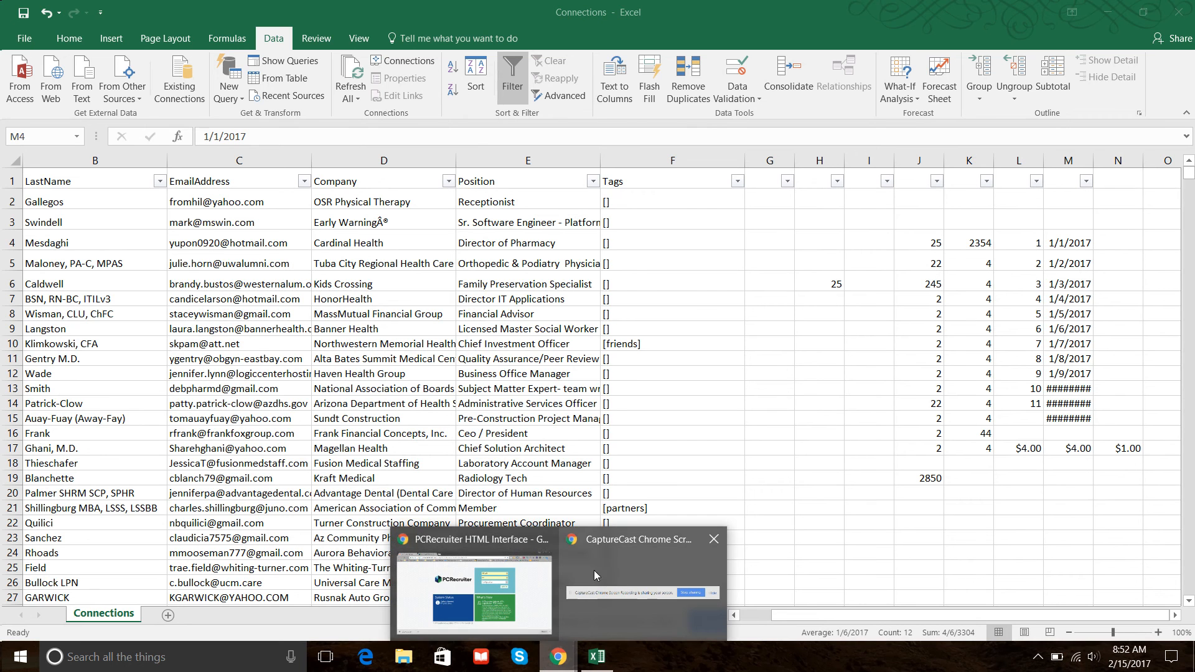
{"action": "left_click", "coordinate": [512, 581]}
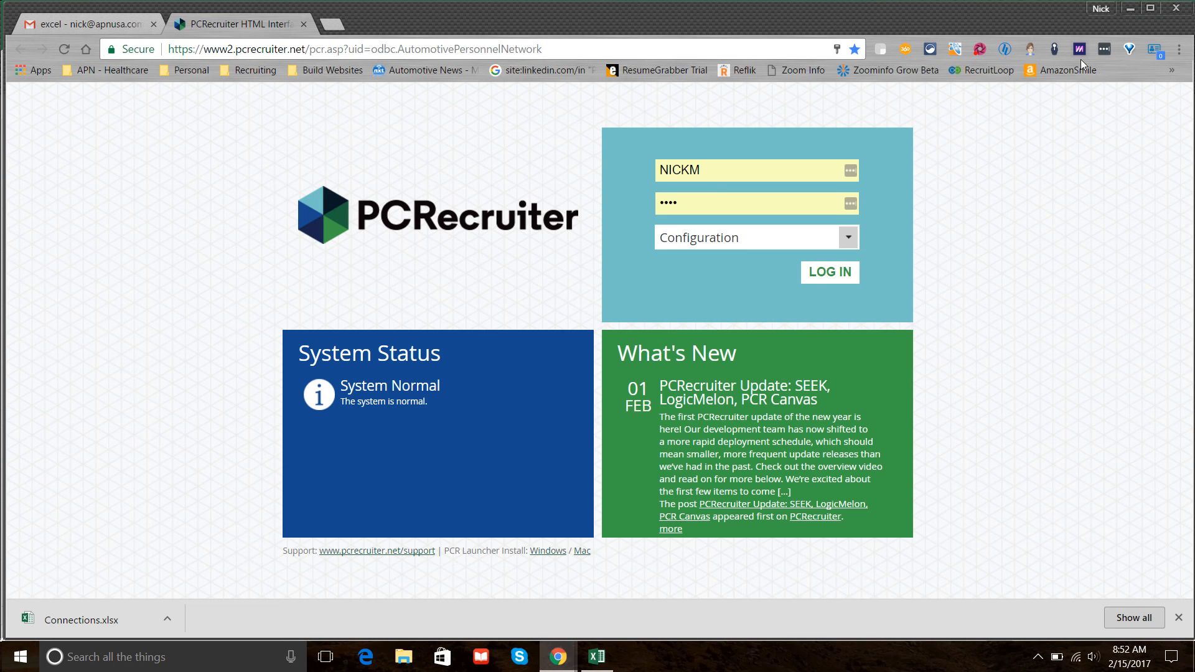
{"action": "left_click", "coordinate": [980, 50]}
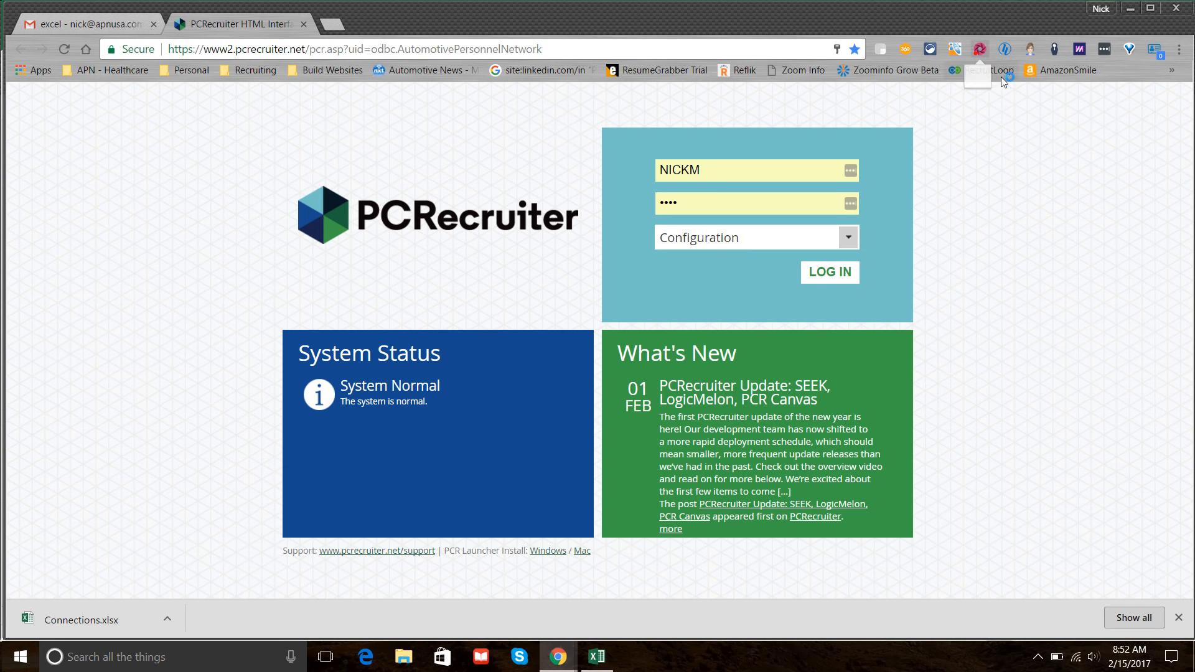
{"action": "scroll", "coordinate": [918, 447], "scroll_direction": "down", "scroll_amount": 1}
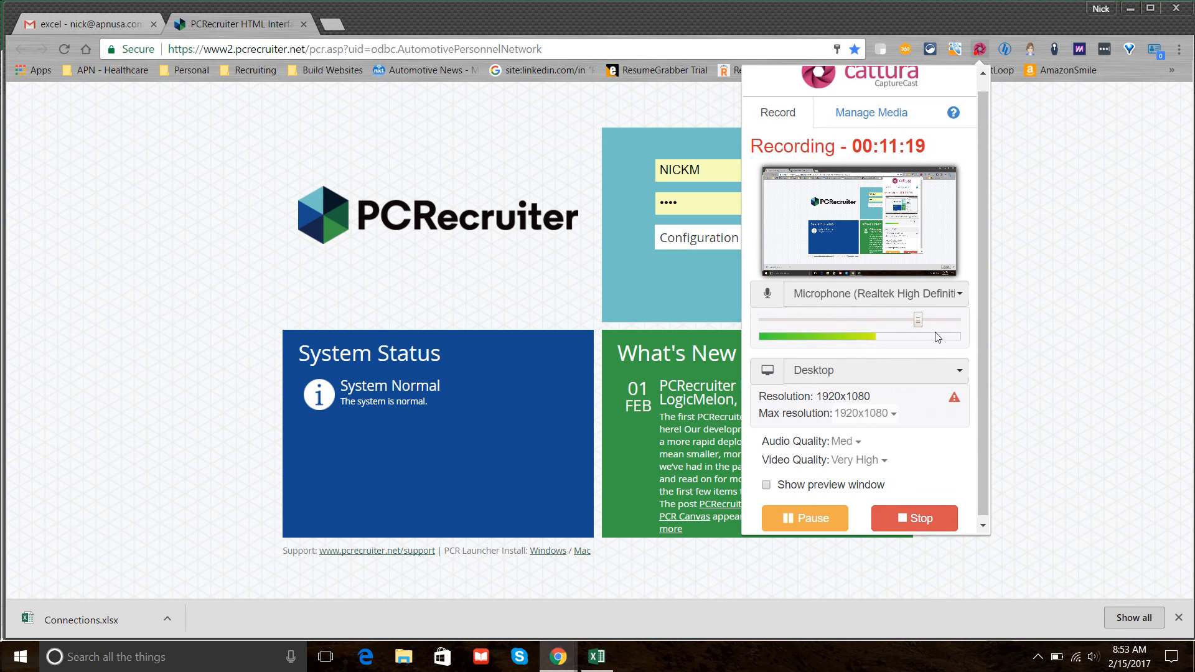